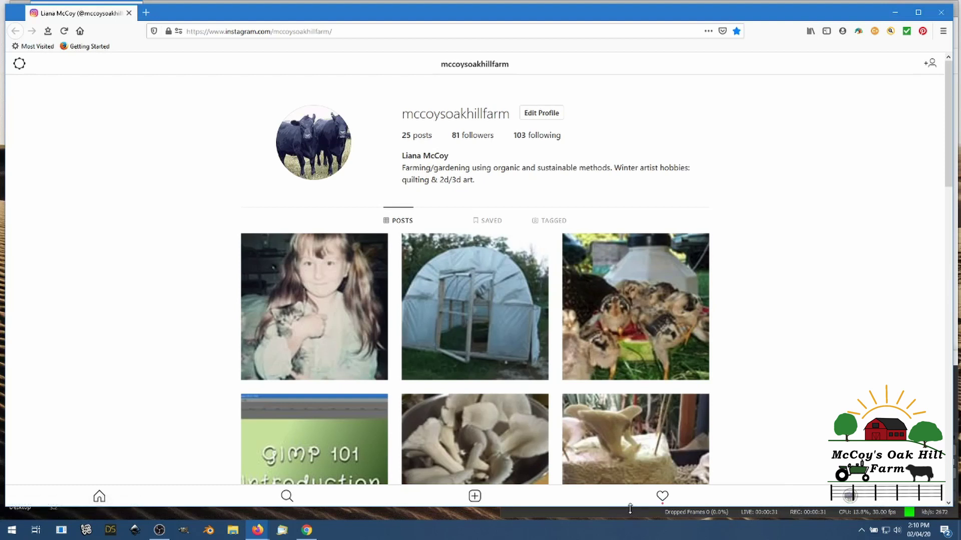
Stretch the Firefox window to full screen height and clear the Google Chrome notifications.
{"action": "left_click_drag", "start_coordinate": [630, 509], "coordinate": [889, 533]}
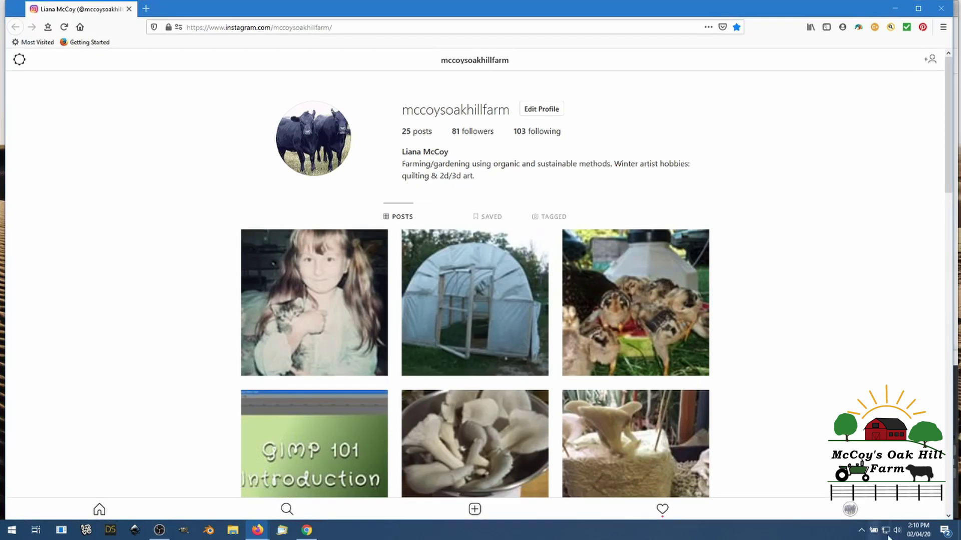
{"action": "left_click", "coordinate": [945, 530]}
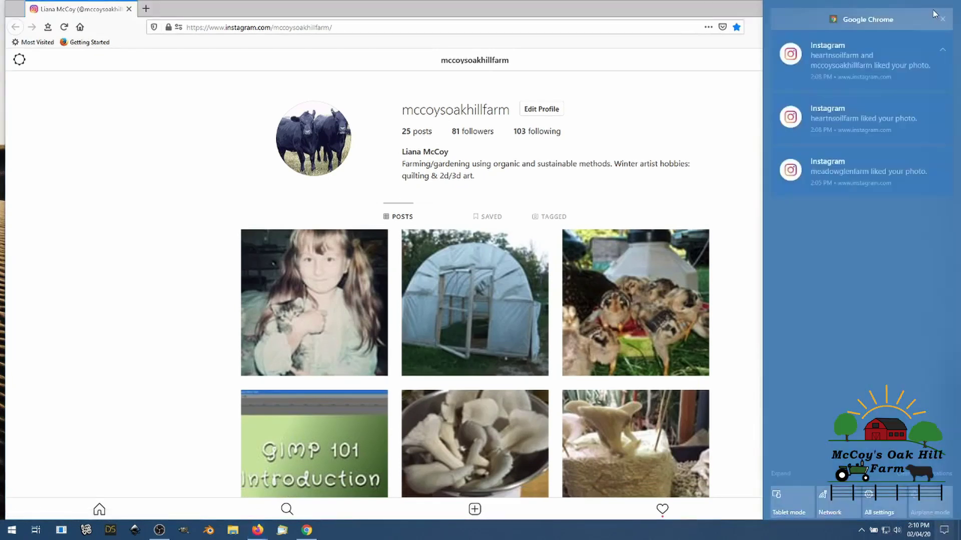
{"action": "left_click", "coordinate": [942, 19]}
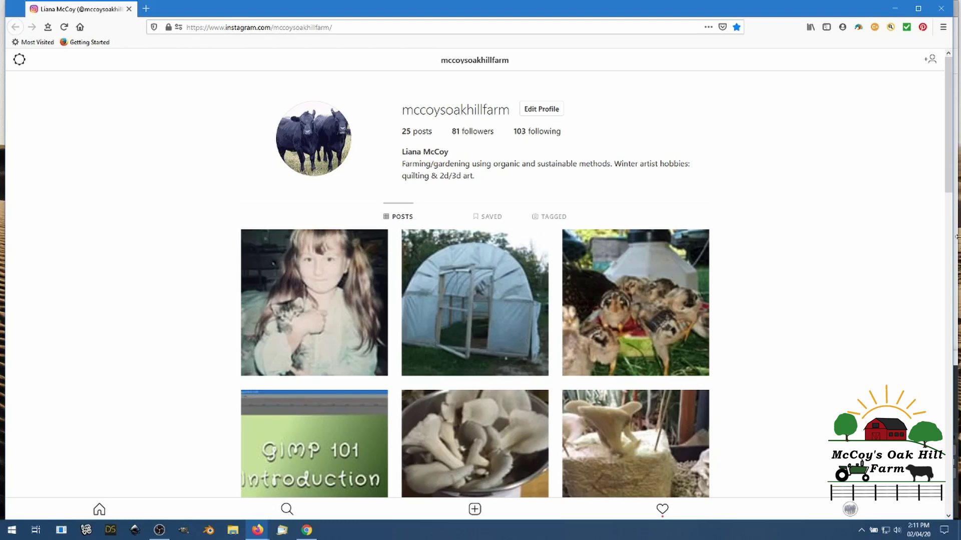
{"action": "left_click", "coordinate": [943, 28]}
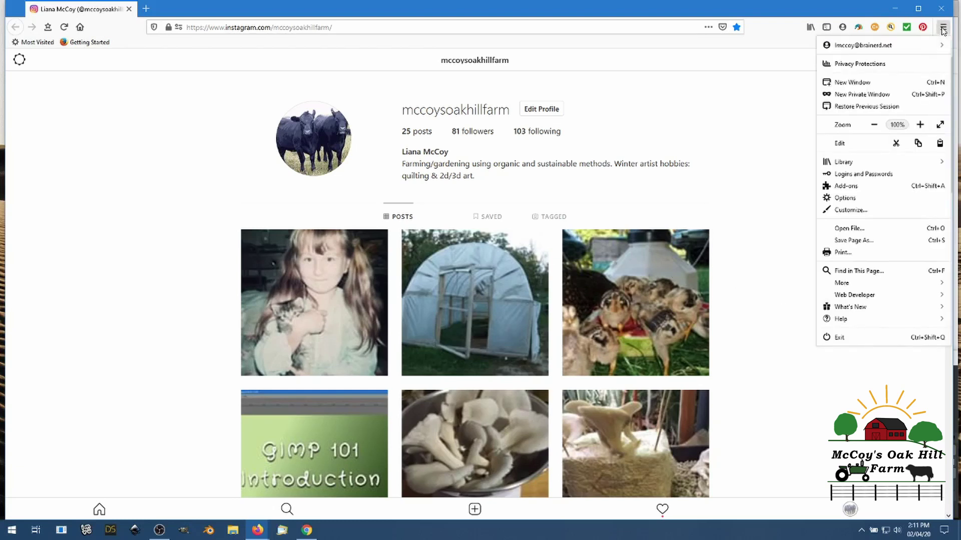
{"action": "left_click", "coordinate": [778, 42]}
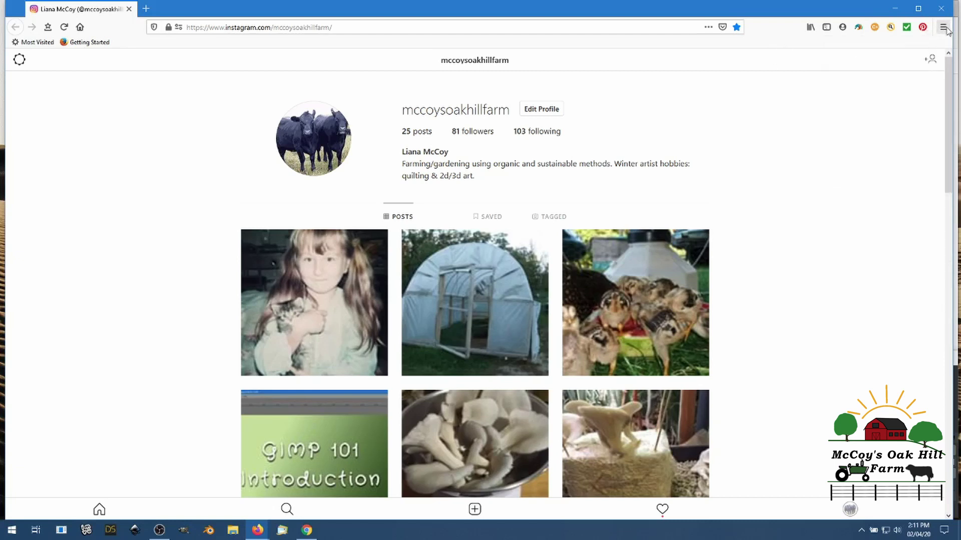
{"action": "left_click", "coordinate": [944, 28]}
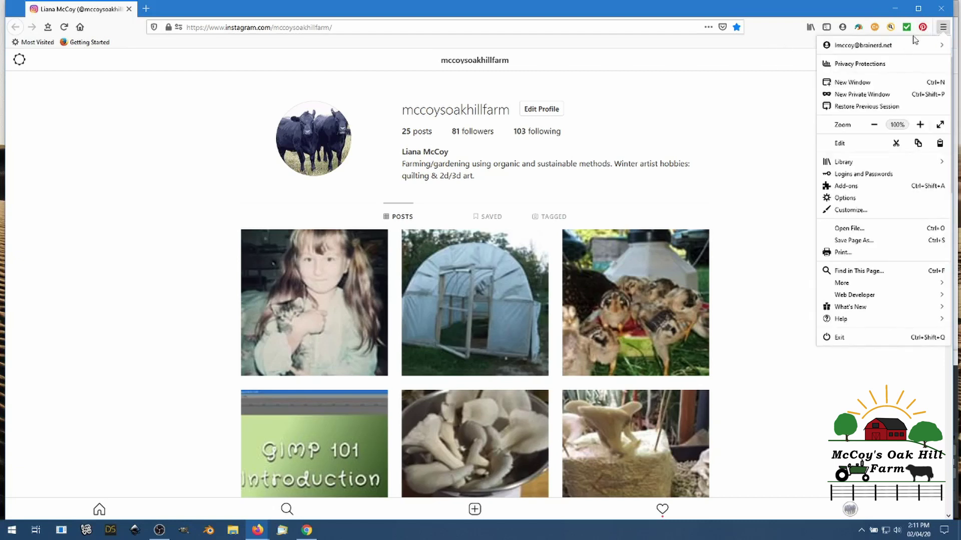
{"action": "left_click", "coordinate": [943, 27]}
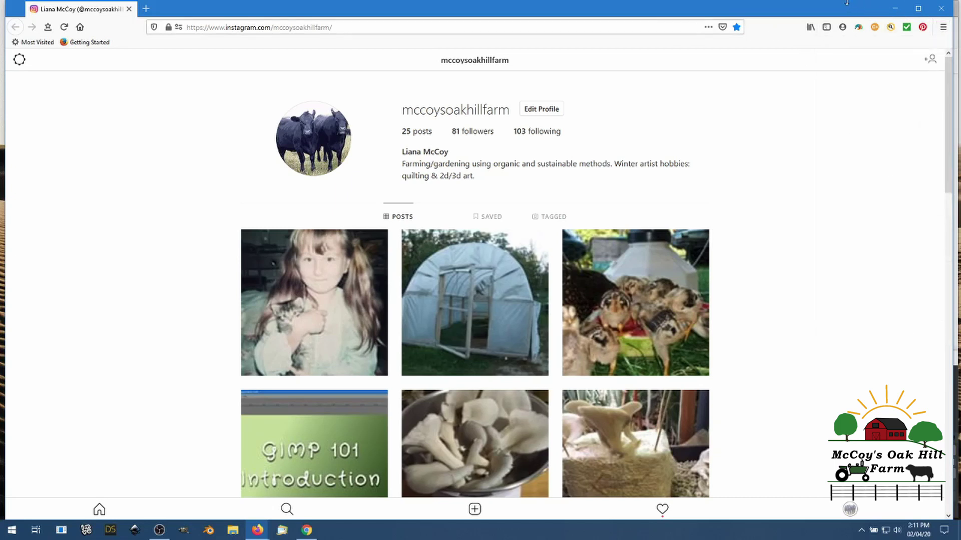
{"action": "left_click_drag", "start_coordinate": [847, 2], "coordinate": [846, 4]}
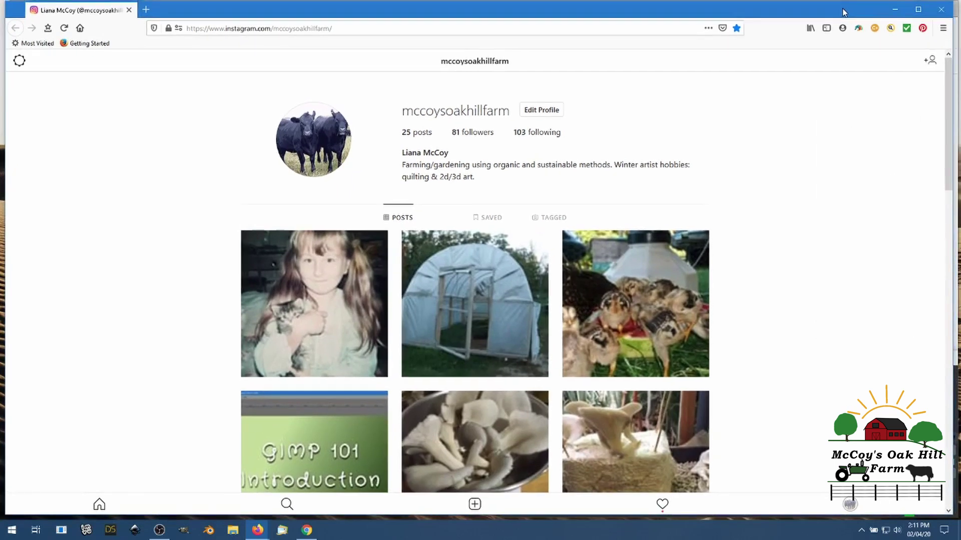
{"action": "key", "text": "alt+Tab"}
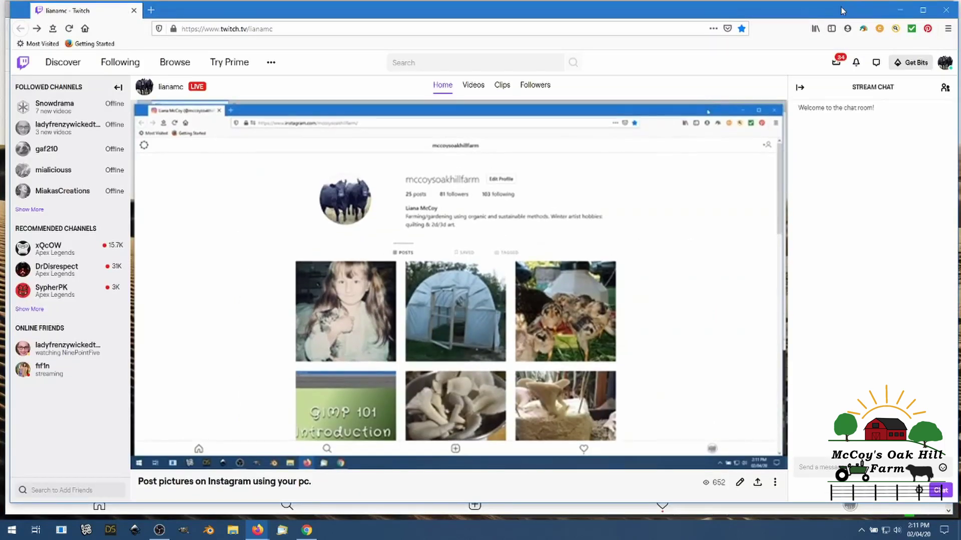
{"action": "left_click", "coordinate": [257, 530]}
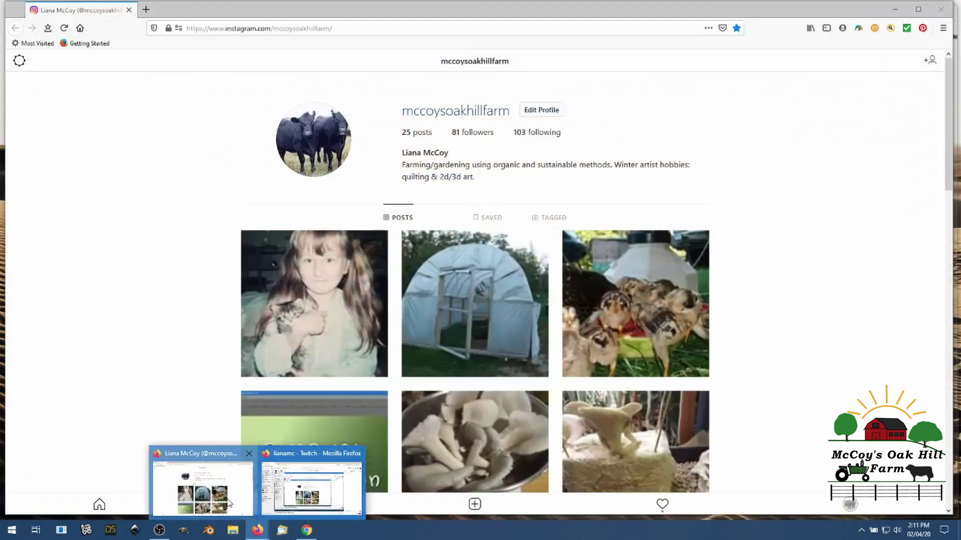
{"action": "left_click", "coordinate": [201, 478]}
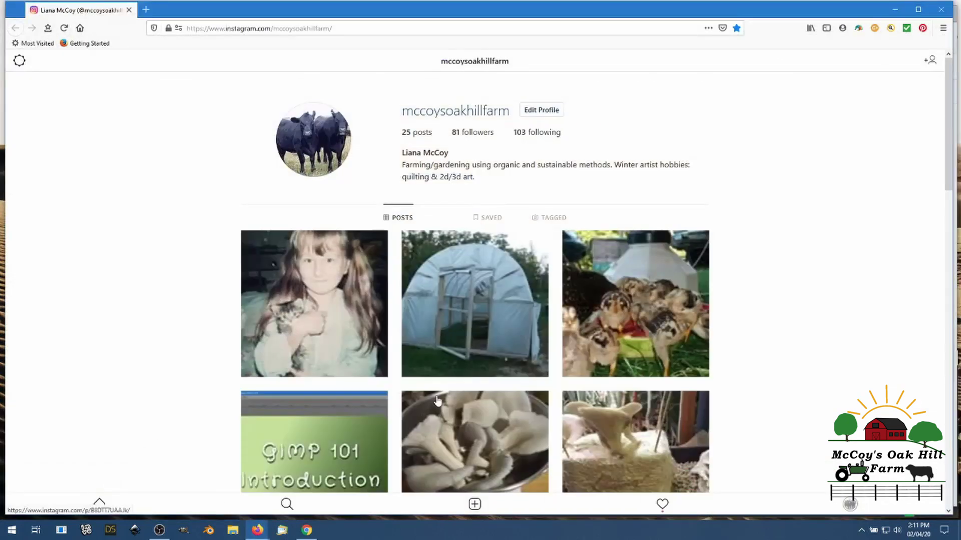
Turn on Firefox's Responsive Design Mode from Web Developer to show a 360×740 Galaxy S9/S9+ preview.
{"action": "left_click", "coordinate": [943, 29]}
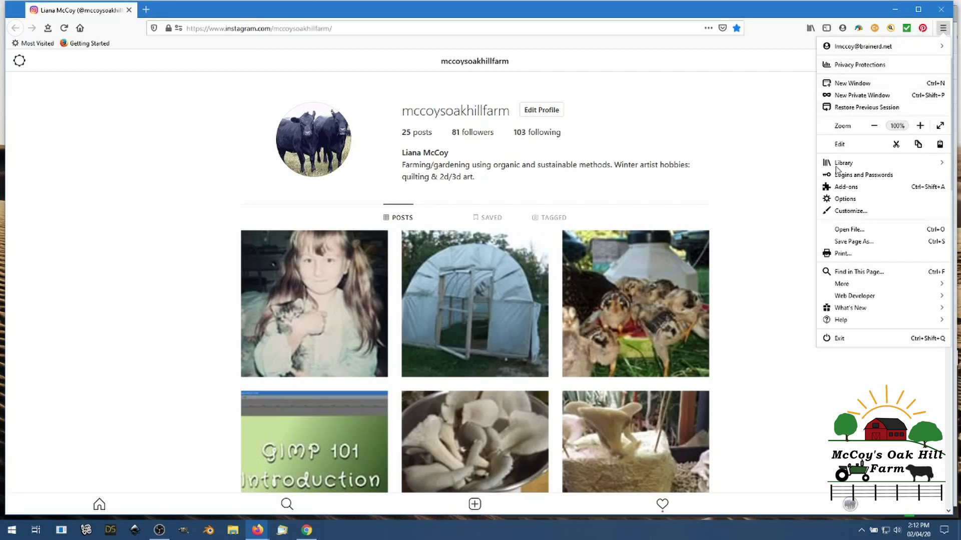
{"action": "left_click", "coordinate": [849, 297]}
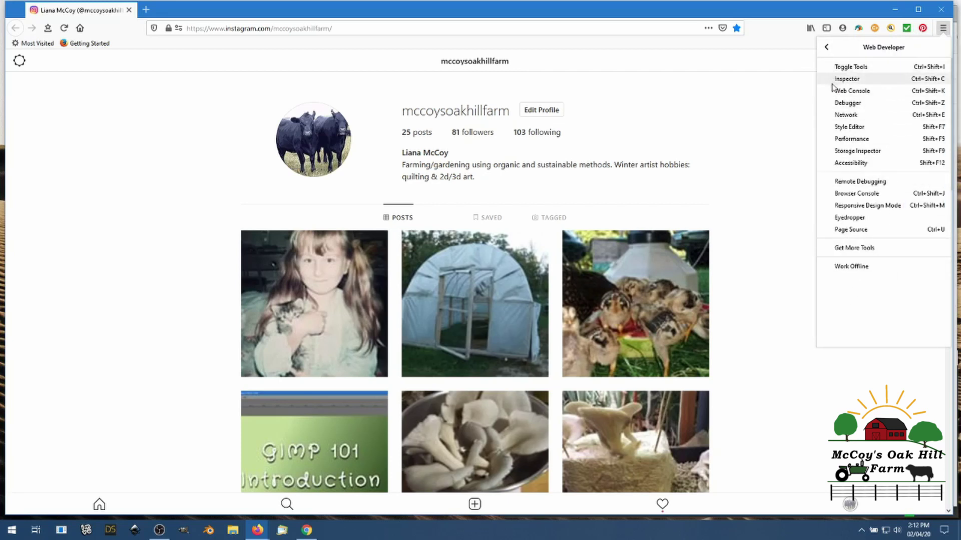
{"action": "left_click", "coordinate": [849, 206]}
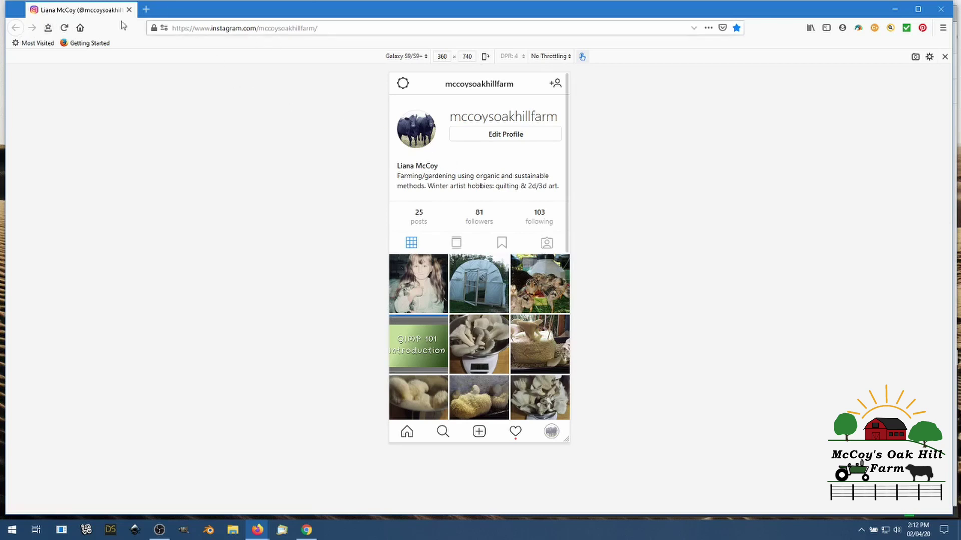
Reopen the Instagram profile from bookmarks, close the duplicate tab, and jump back to the top.
{"action": "left_click", "coordinate": [48, 28]}
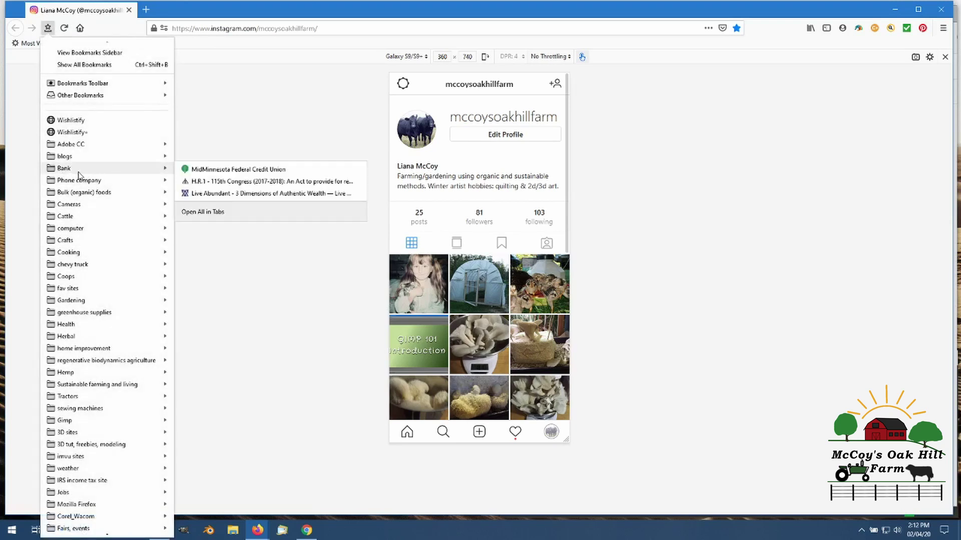
{"action": "mouse_move", "coordinate": [68, 157]}
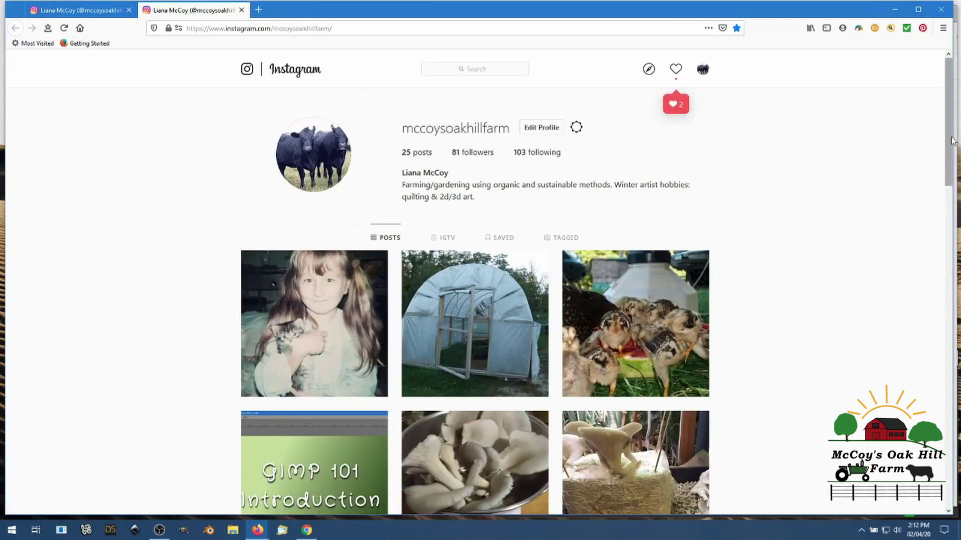
{"action": "left_click_drag", "start_coordinate": [953, 99], "coordinate": [954, 79]}
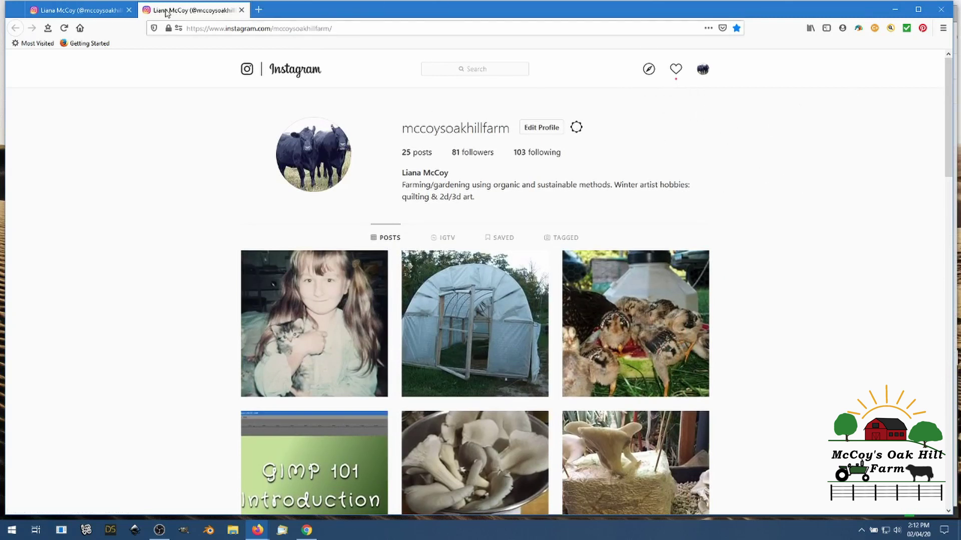
{"action": "left_click", "coordinate": [129, 10]}
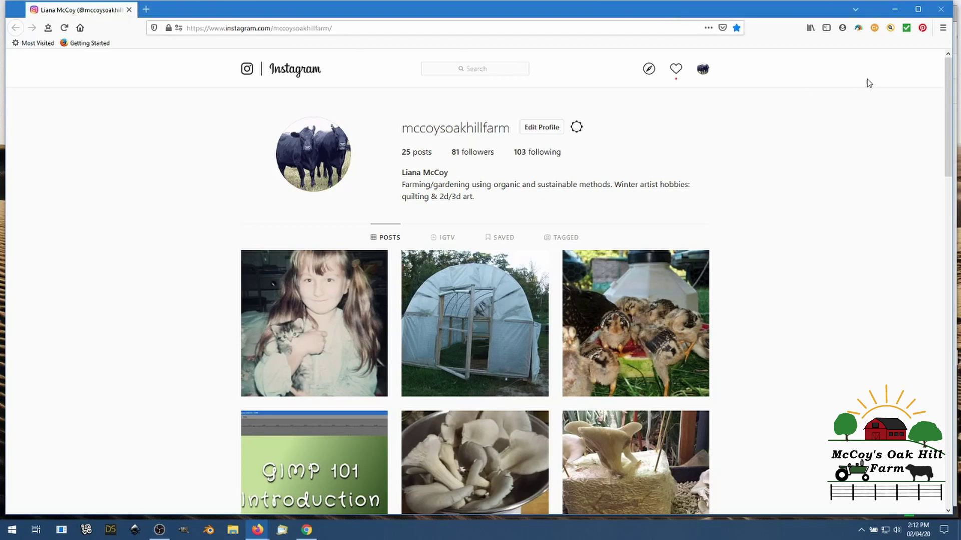
{"action": "left_click_drag", "start_coordinate": [948, 120], "coordinate": [948, 447]}
{"action": "key", "text": "Home"}
Switch Firefox back into Responsive Design Mode via the Web Developer menu.
{"action": "left_click", "coordinate": [944, 31]}
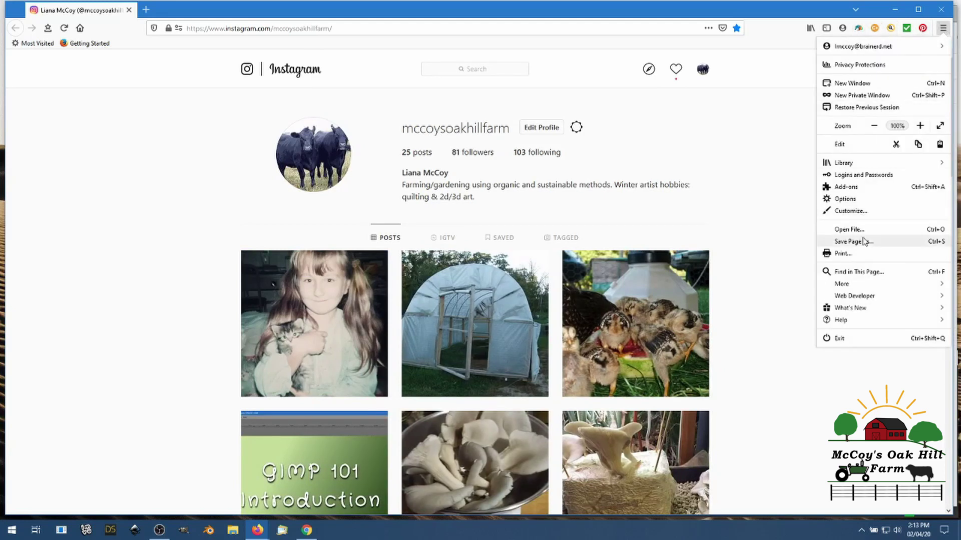
{"action": "left_click", "coordinate": [862, 296]}
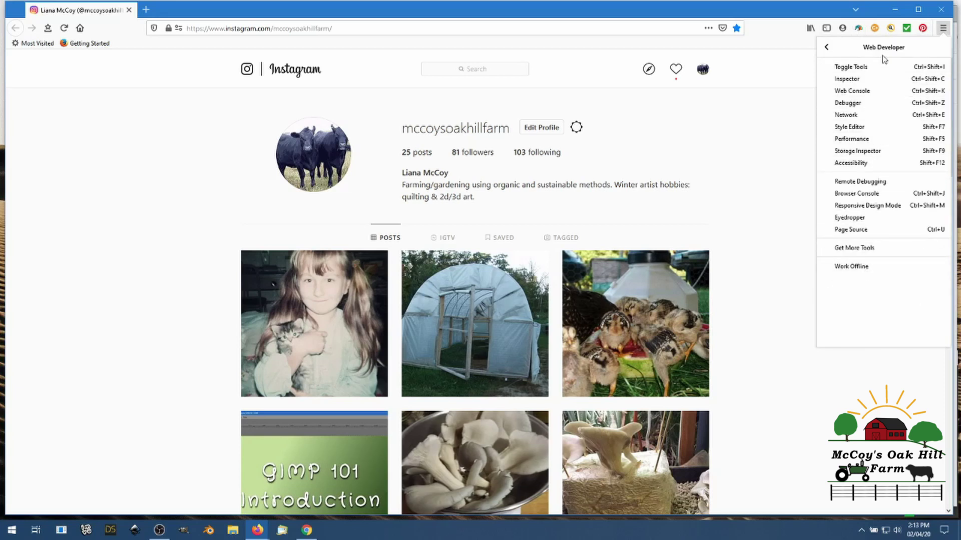
{"action": "left_click", "coordinate": [942, 28]}
{"action": "left_click", "coordinate": [943, 28]}
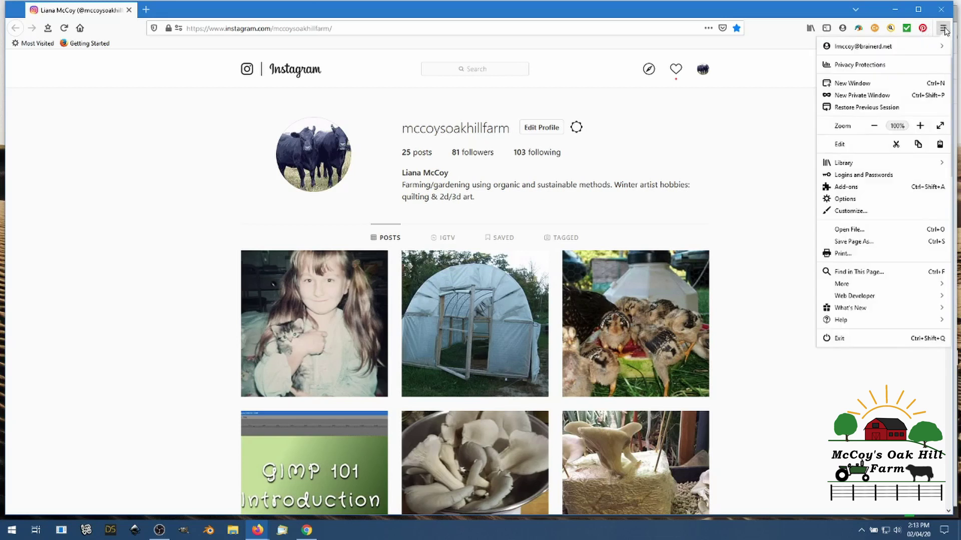
{"action": "left_click", "coordinate": [861, 297]}
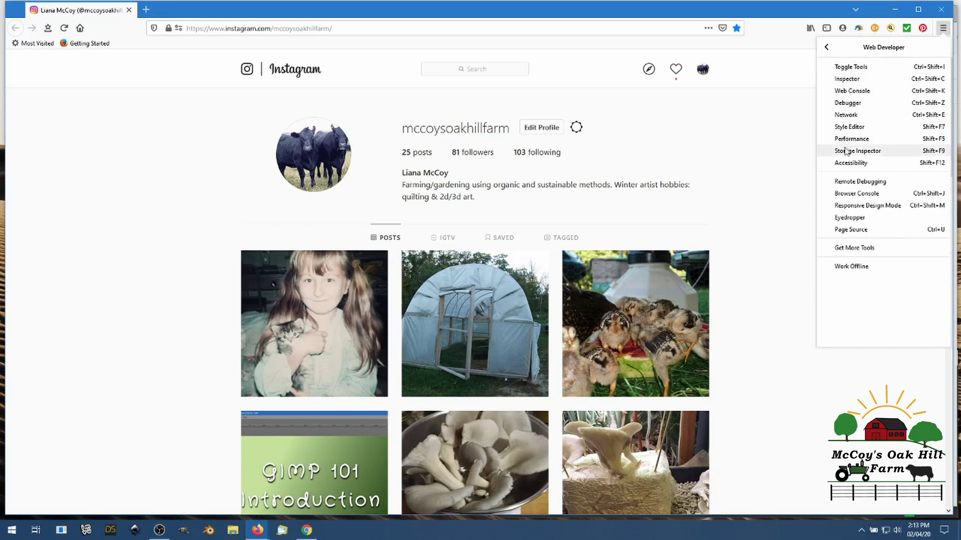
{"action": "left_click", "coordinate": [856, 205]}
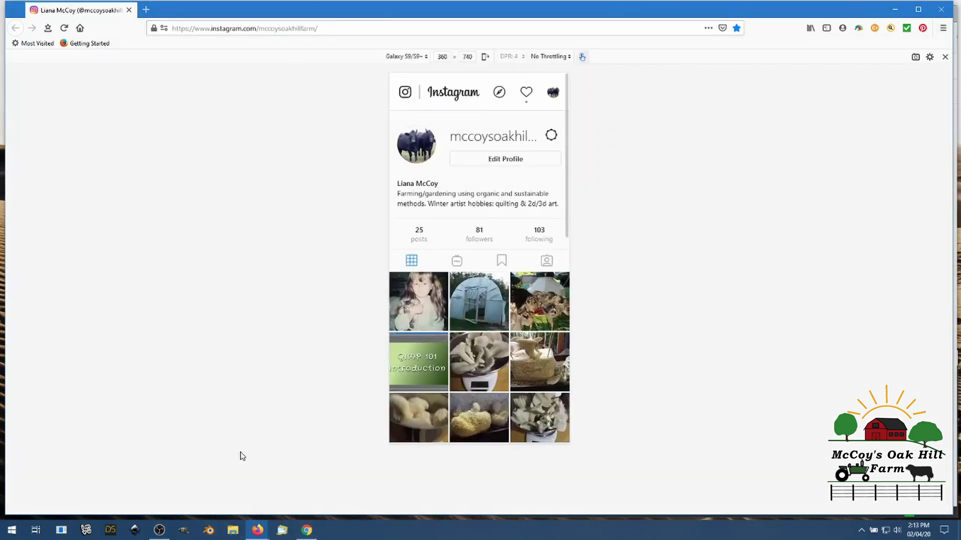
Cycle the preview through iPad and iPhone 6/7/8 to Galaxy S9/S9+, rotate it and back, then reload.
{"action": "left_click", "coordinate": [426, 56]}
{"action": "left_click", "coordinate": [418, 82]}
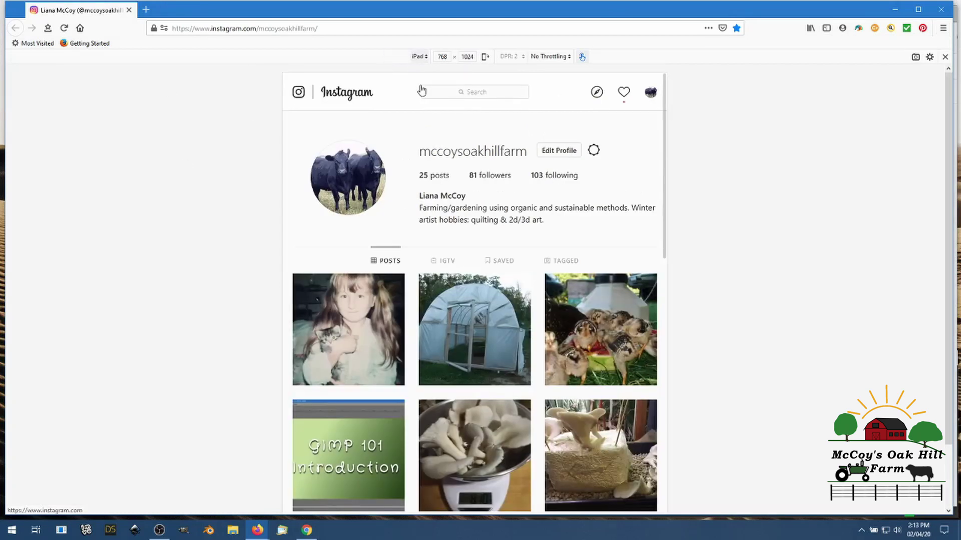
{"action": "left_click", "coordinate": [426, 57]}
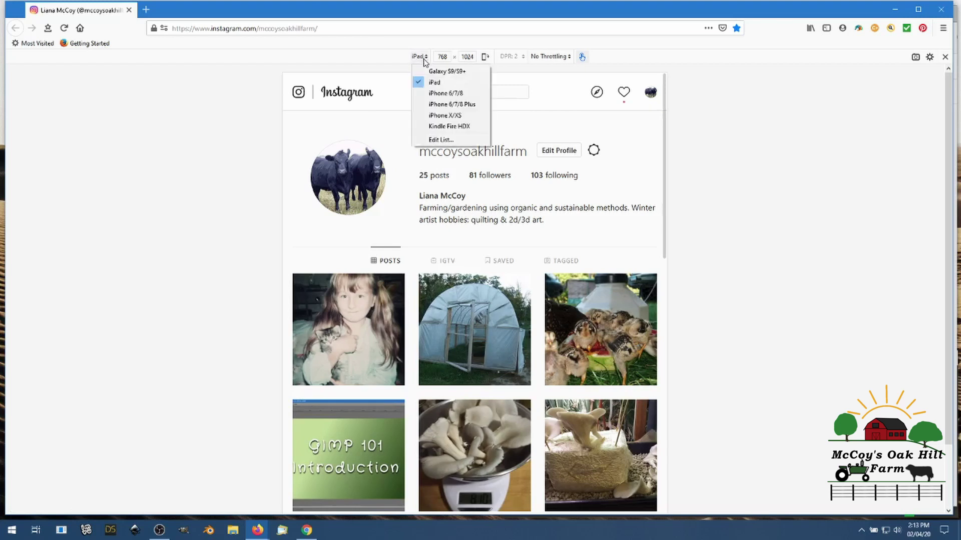
{"action": "left_click", "coordinate": [434, 93]}
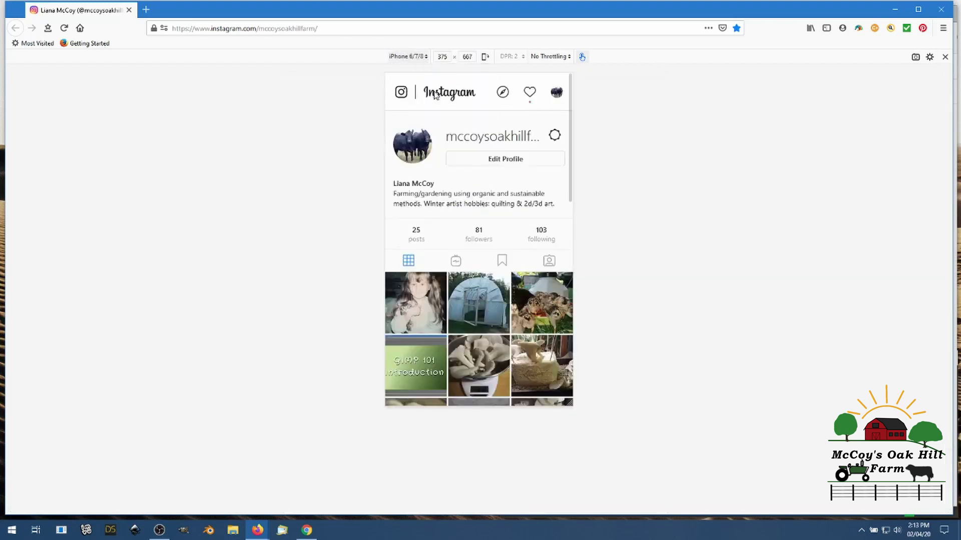
{"action": "left_click", "coordinate": [427, 58]}
{"action": "left_click", "coordinate": [419, 73]}
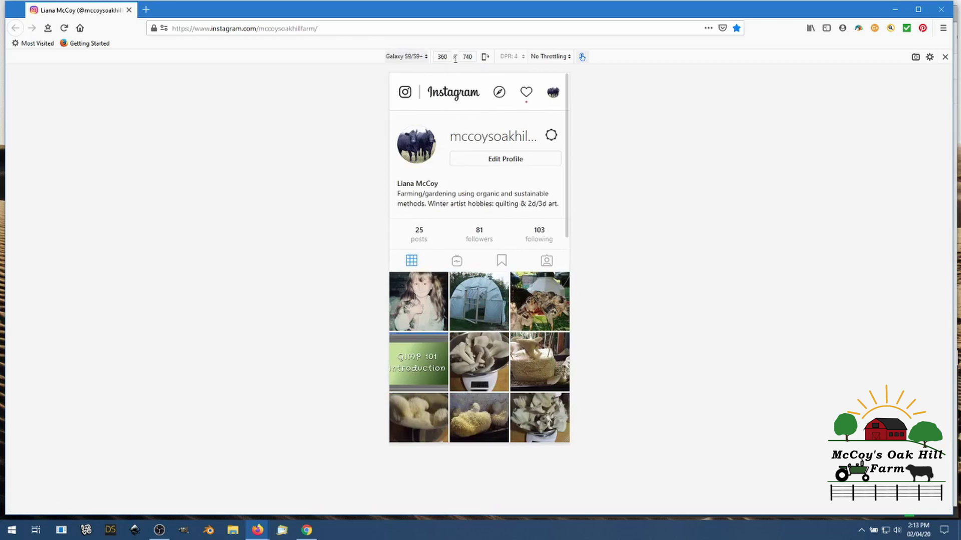
{"action": "left_click", "coordinate": [485, 59]}
{"action": "left_click", "coordinate": [485, 58]}
{"action": "left_click_drag", "start_coordinate": [567, 182], "coordinate": [562, 148]}
{"action": "left_click", "coordinate": [65, 28]}
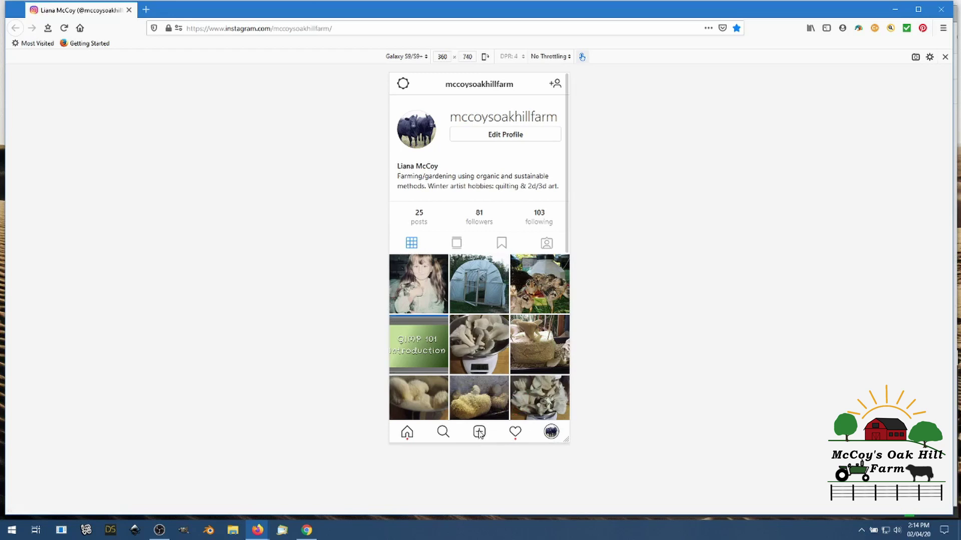
Start a new post and select the Turkeys photo in the Farm & animals folder.
{"action": "left_click", "coordinate": [480, 432]}
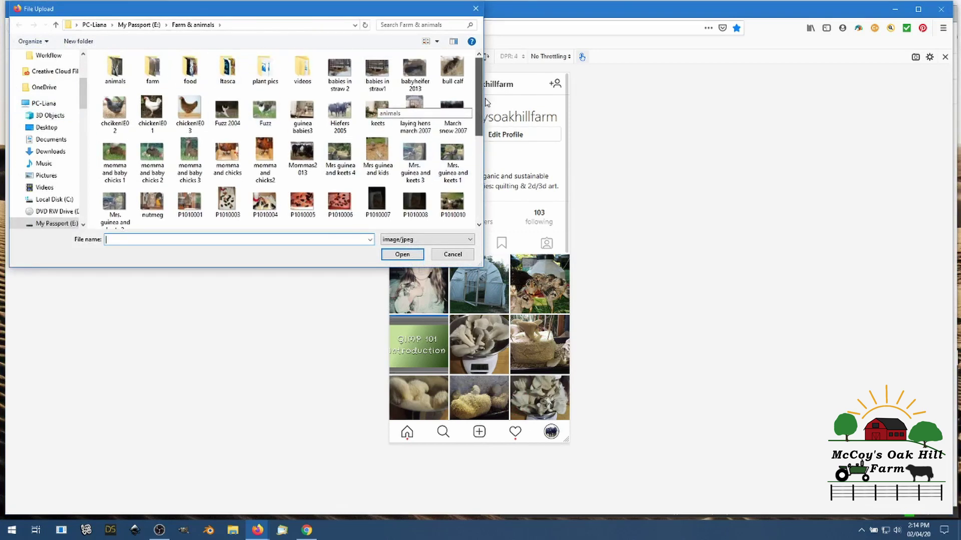
{"action": "left_click_drag", "start_coordinate": [480, 104], "coordinate": [476, 201]}
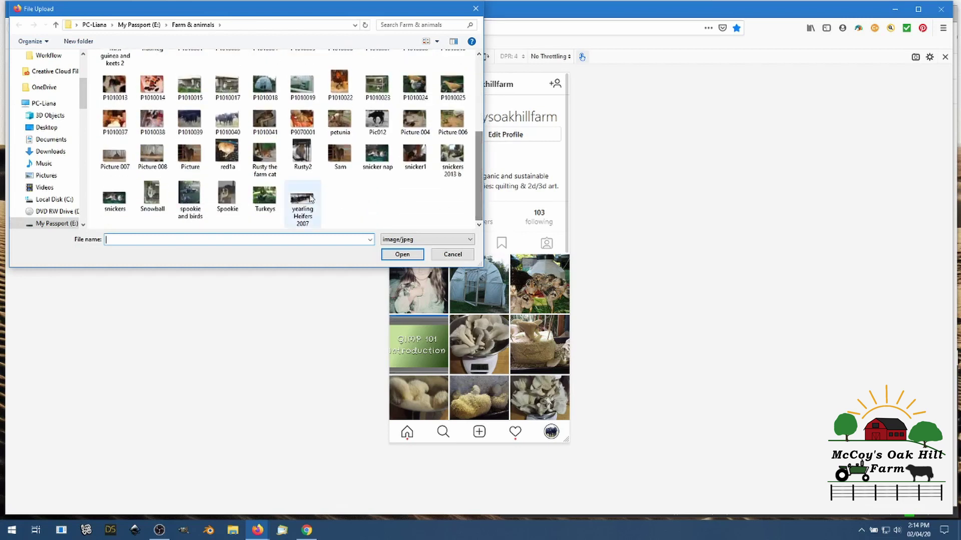
{"action": "left_click", "coordinate": [269, 203]}
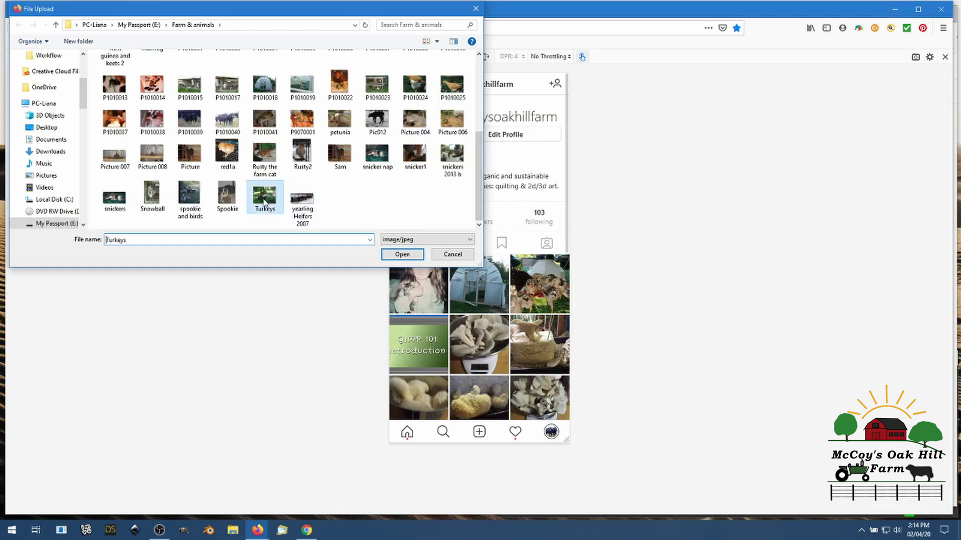
Share the Turkeys photo with the caption 'My turkeys in summer of 2007.'.
{"action": "left_click", "coordinate": [403, 255]}
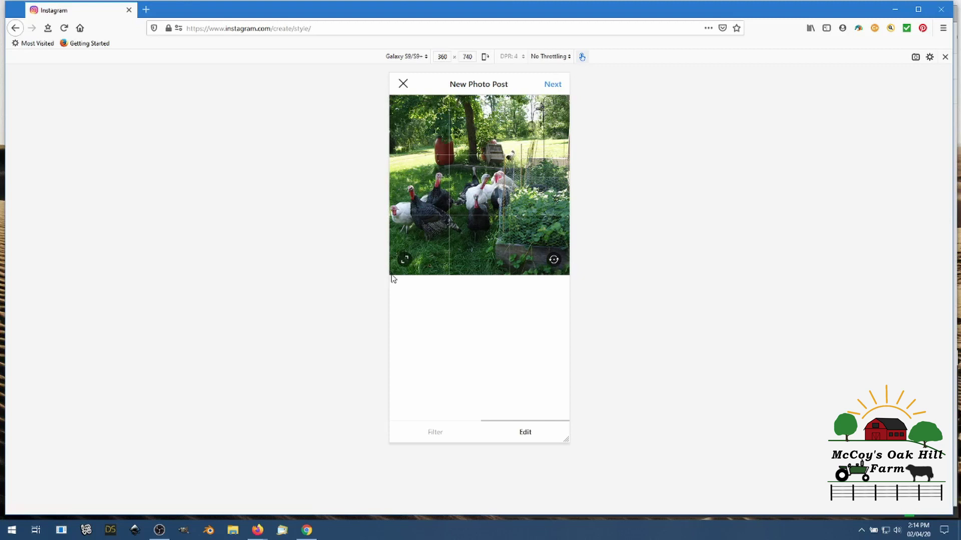
{"action": "left_click", "coordinate": [553, 85]}
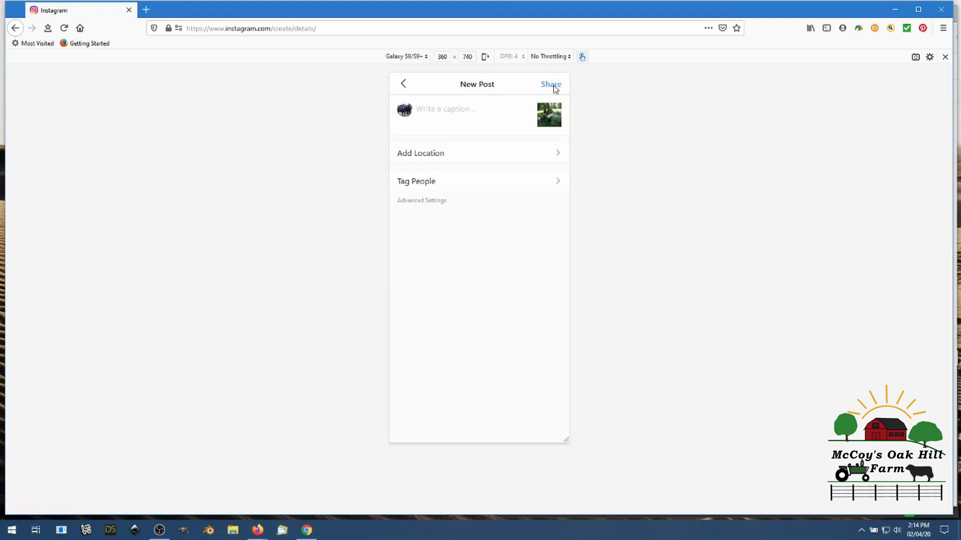
{"action": "left_click", "coordinate": [453, 107]}
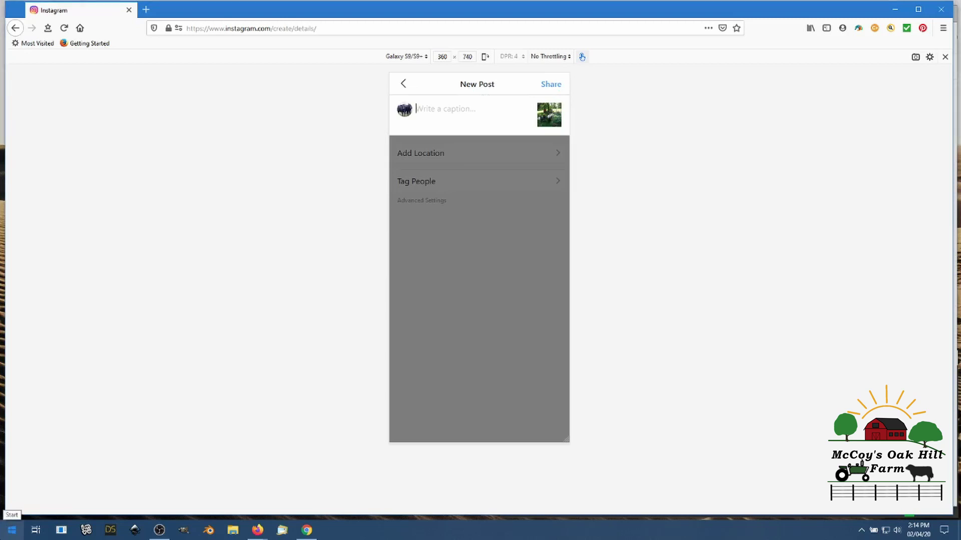
{"action": "type", "text": "My turkeys in summer of 2007."}
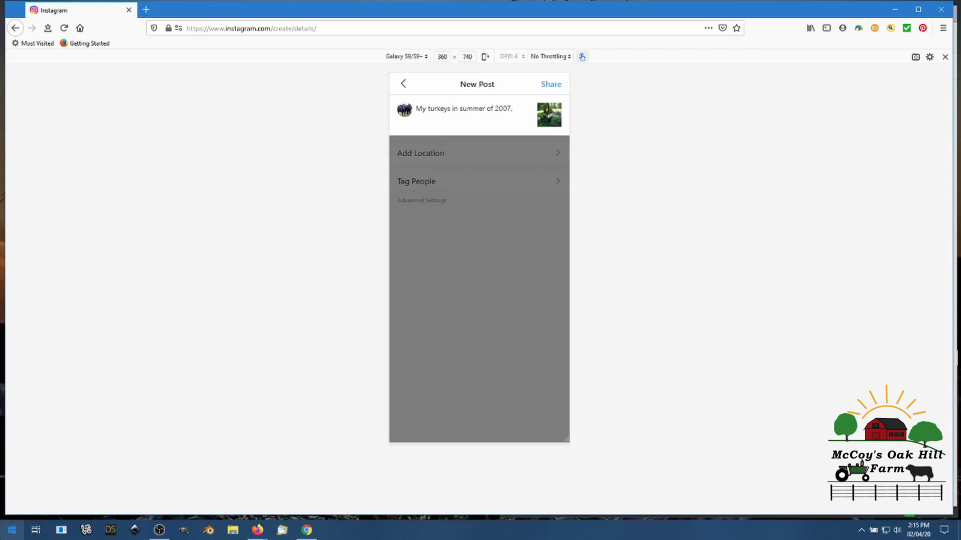
{"action": "left_click", "coordinate": [551, 85]}
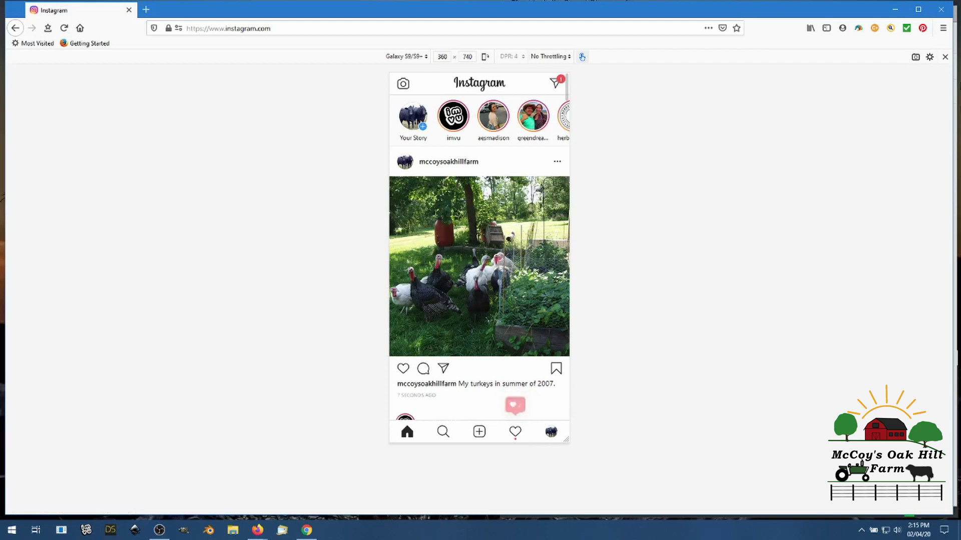
Close Firefox, bring Chrome's Instagram profile forward, make the window taller, and scroll through the profile.
{"action": "left_click", "coordinate": [943, 15]}
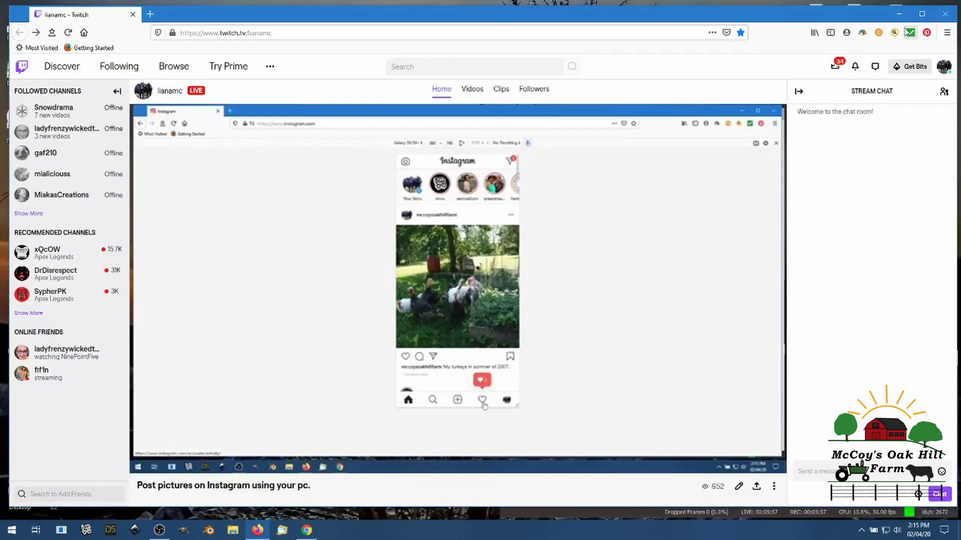
{"action": "left_click", "coordinate": [308, 530]}
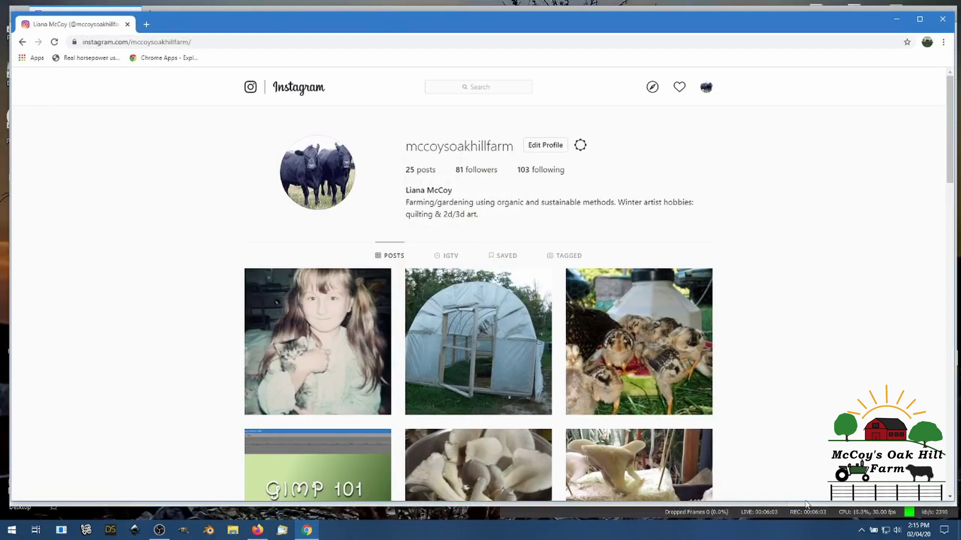
{"action": "left_click_drag", "start_coordinate": [806, 502], "coordinate": [807, 512]}
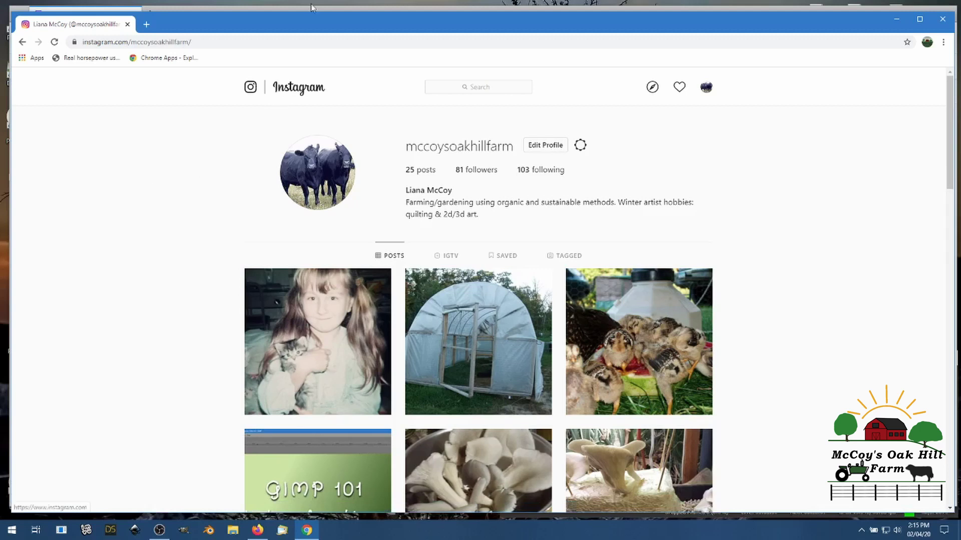
{"action": "left_click_drag", "start_coordinate": [313, 13], "coordinate": [312, 7]}
{"action": "left_click_drag", "start_coordinate": [952, 192], "coordinate": [954, 535]}
{"action": "left_click_drag", "start_coordinate": [951, 450], "coordinate": [954, 134]}
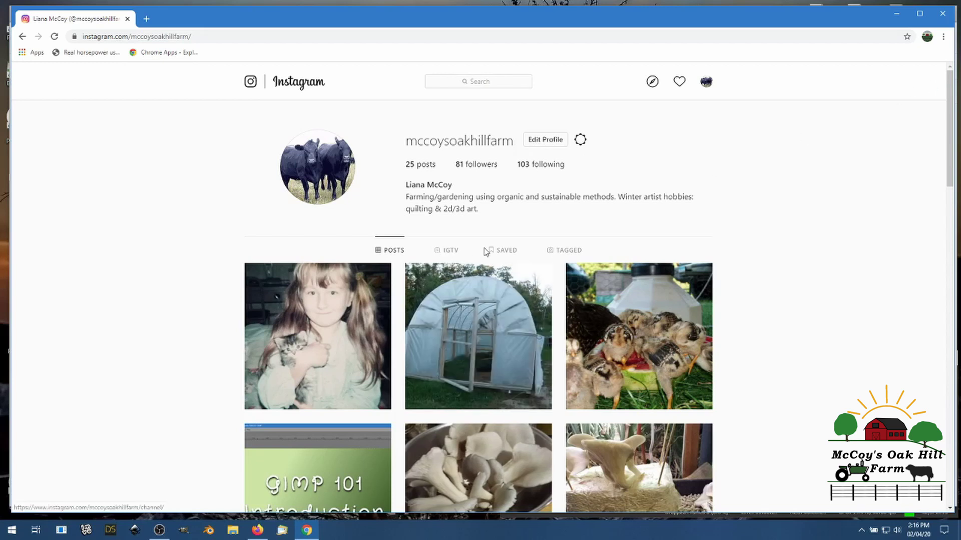
{"action": "left_click_drag", "start_coordinate": [953, 160], "coordinate": [938, 133]}
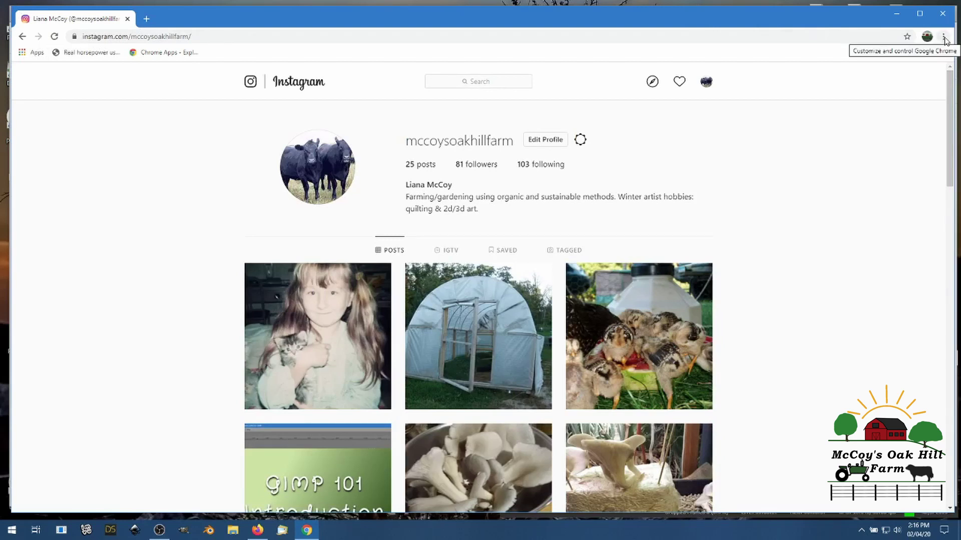
Open Chrome's Developer tools from More tools, previewing the profile at 512×814.
{"action": "left_click", "coordinate": [944, 38]}
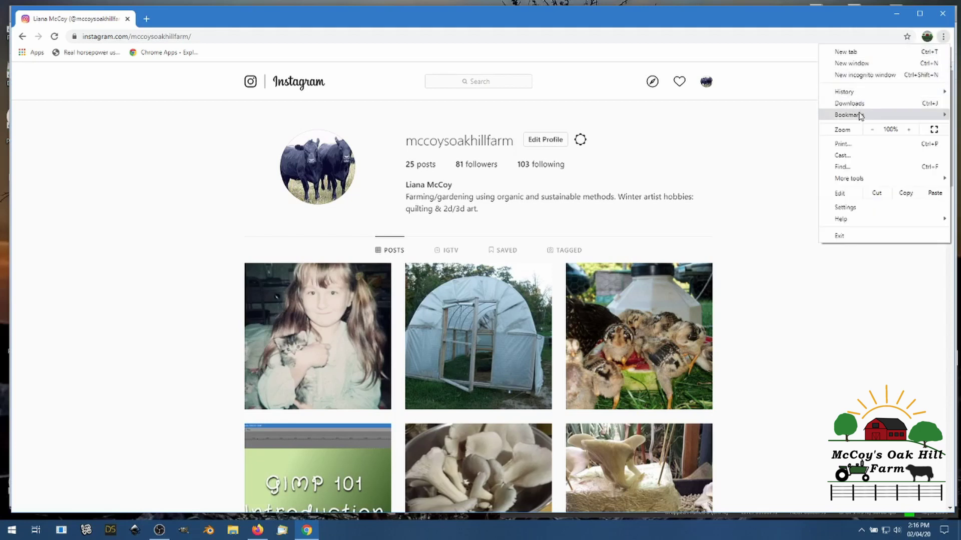
{"action": "mouse_move", "coordinate": [861, 179]}
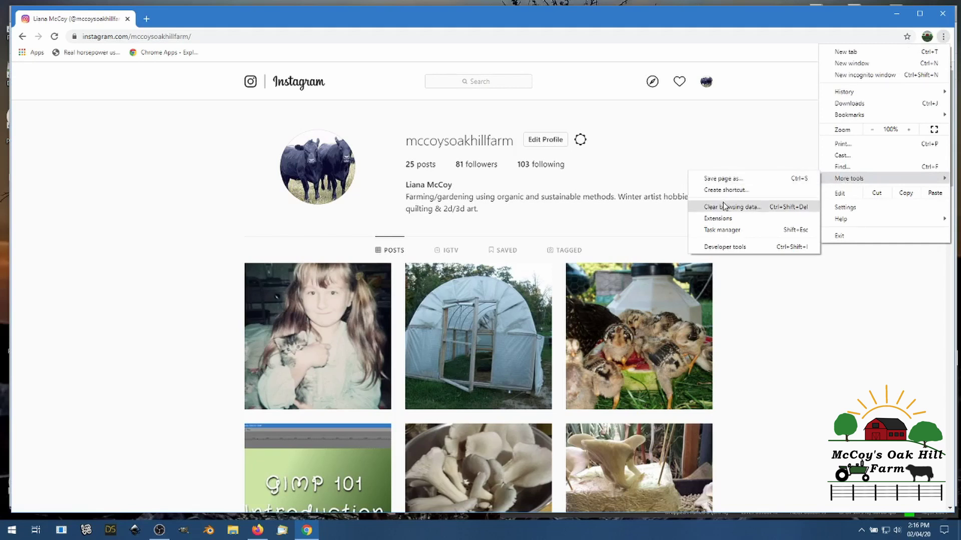
{"action": "left_click", "coordinate": [729, 248]}
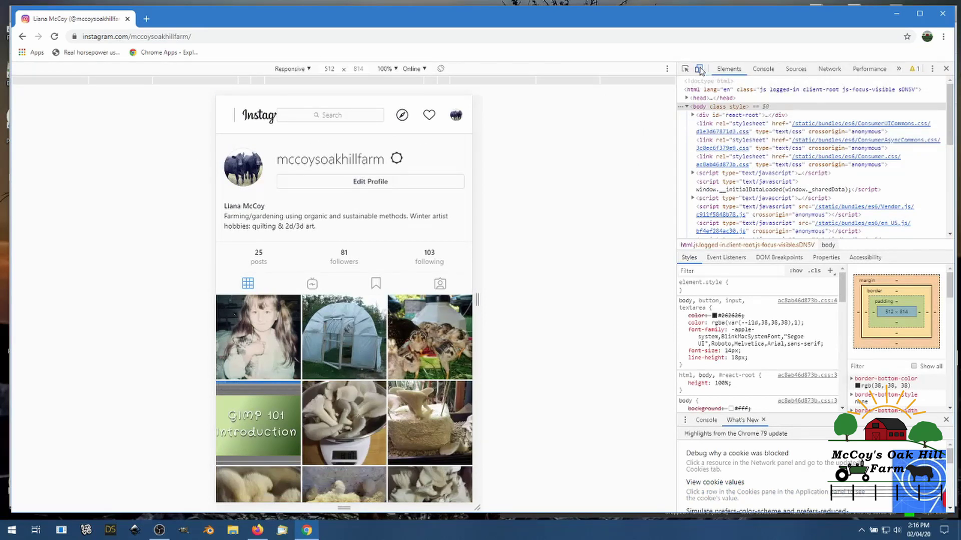
Toggle the device toolbar off and on, then widen the responsive preview to 630 px.
{"action": "left_click", "coordinate": [699, 69]}
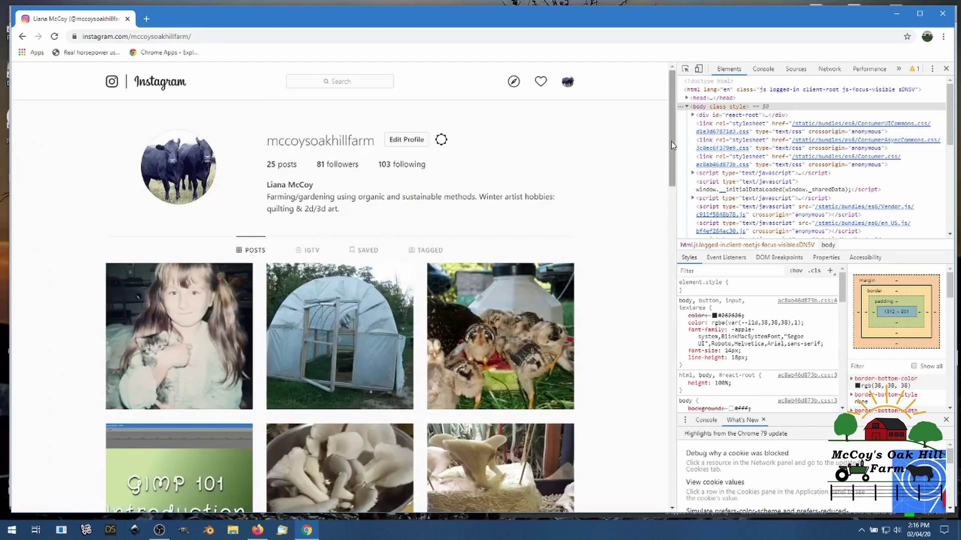
{"action": "left_click_drag", "start_coordinate": [671, 140], "coordinate": [681, 100]}
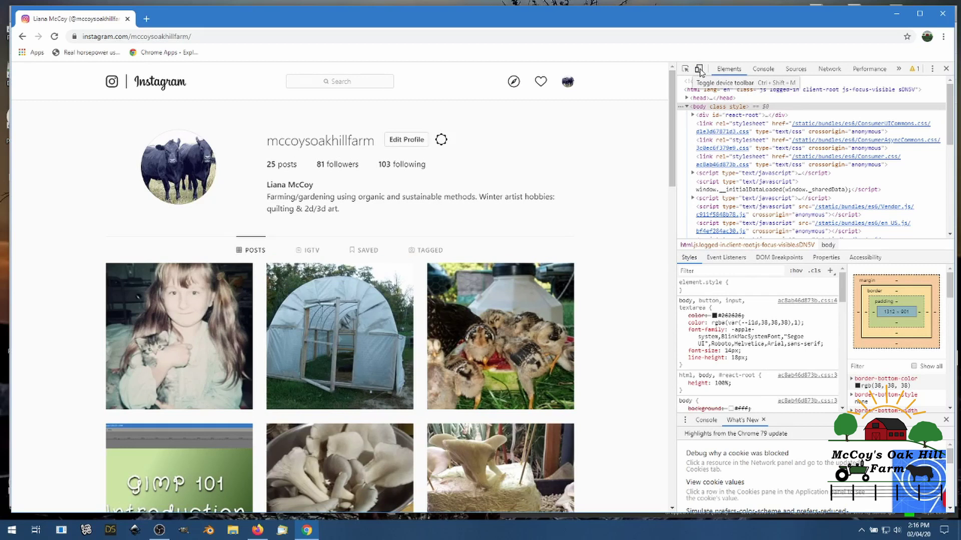
{"action": "left_click", "coordinate": [699, 69]}
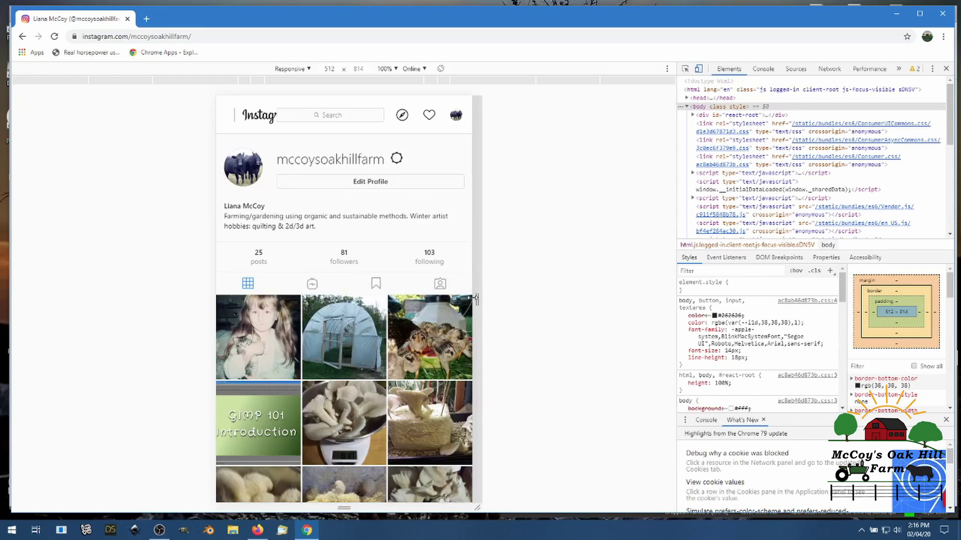
{"action": "left_click_drag", "start_coordinate": [479, 297], "coordinate": [460, 301]}
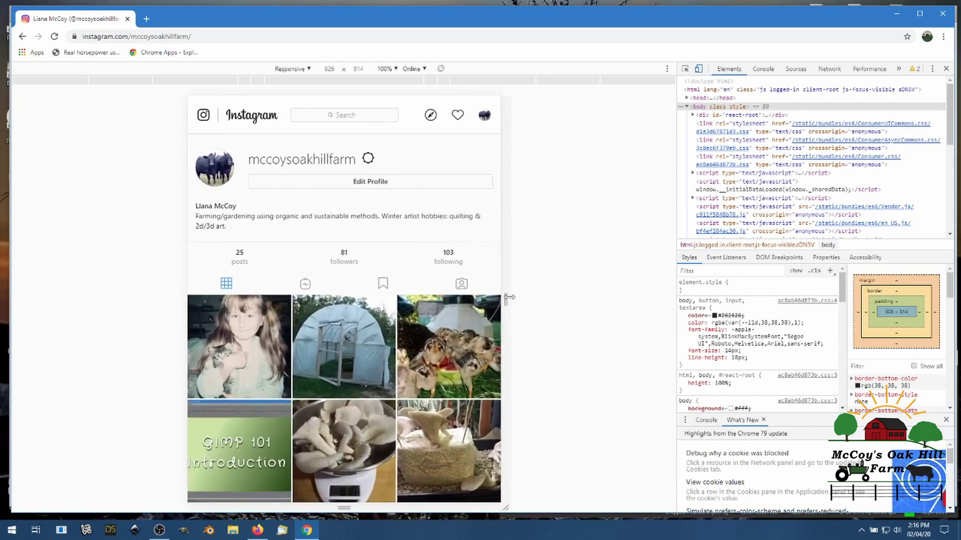
{"action": "left_click_drag", "start_coordinate": [510, 298], "coordinate": [508, 298]}
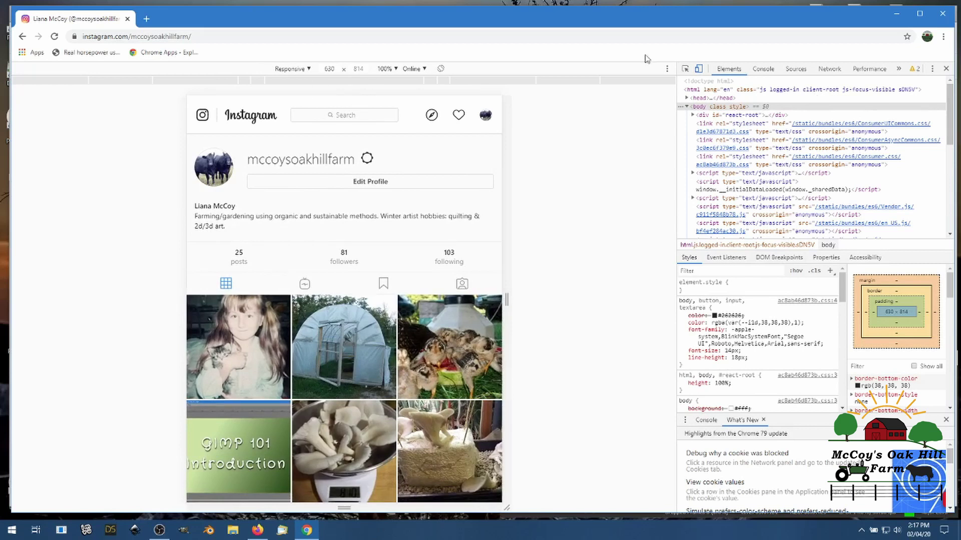
Emulate the Galaxy S5 preset, then switch the device dropdown back to Responsive.
{"action": "left_click", "coordinate": [424, 72]}
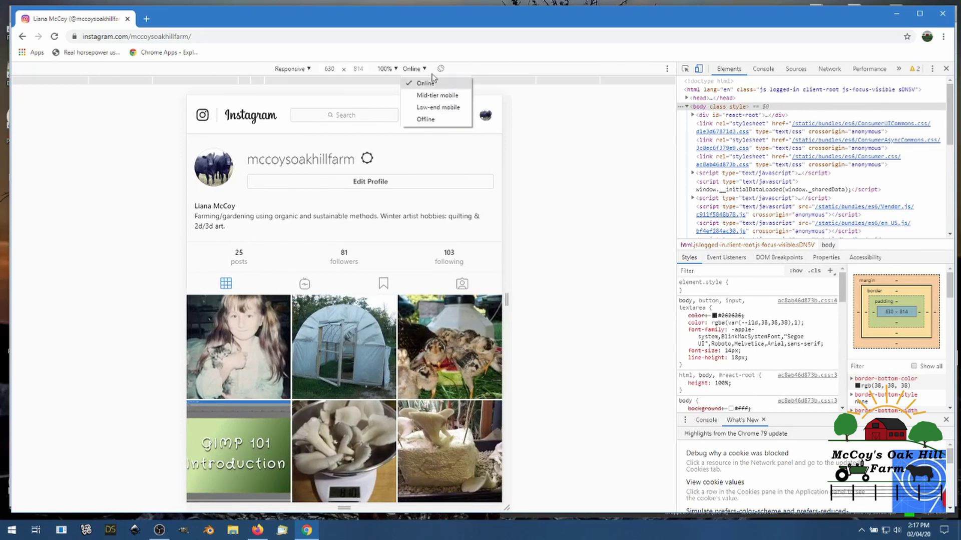
{"action": "left_click", "coordinate": [310, 68]}
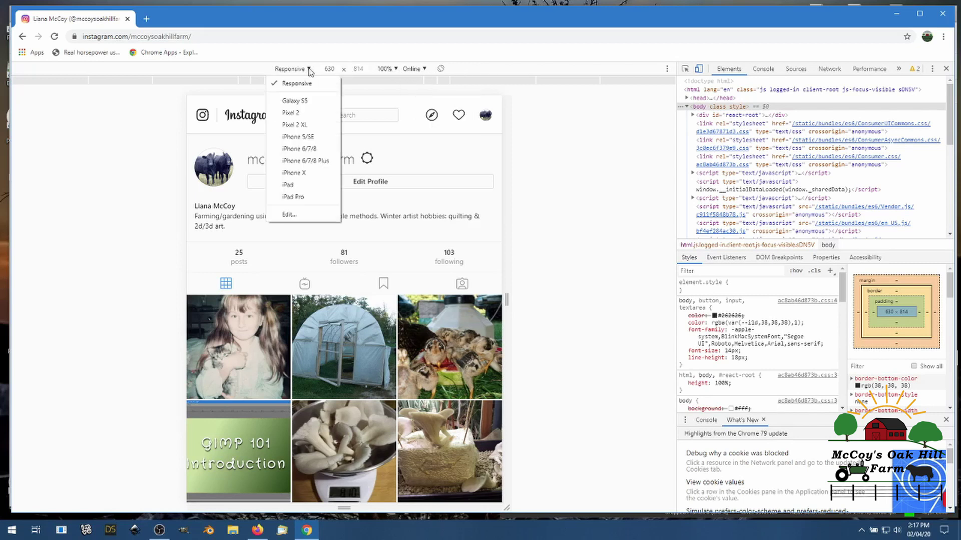
{"action": "left_click", "coordinate": [278, 100]}
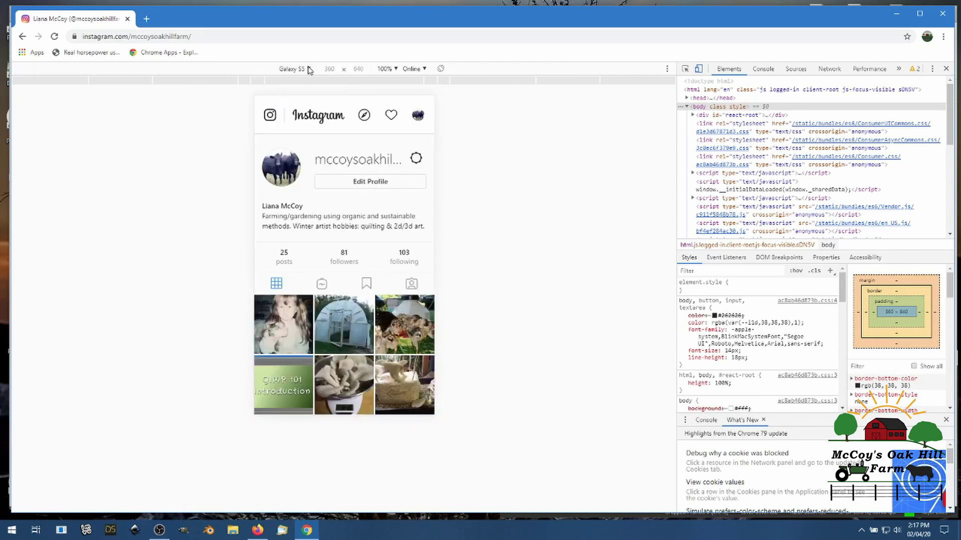
{"action": "left_click", "coordinate": [308, 69]}
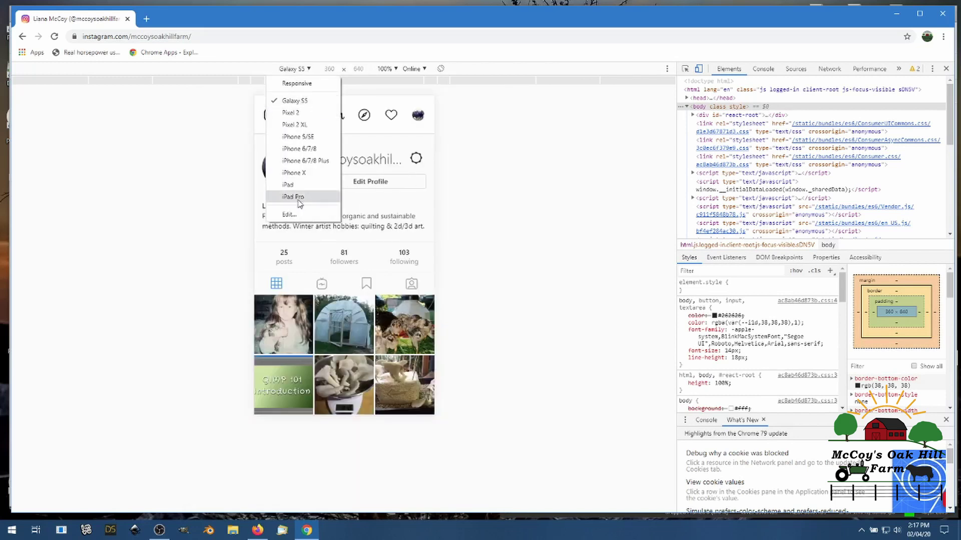
{"action": "left_click", "coordinate": [296, 84]}
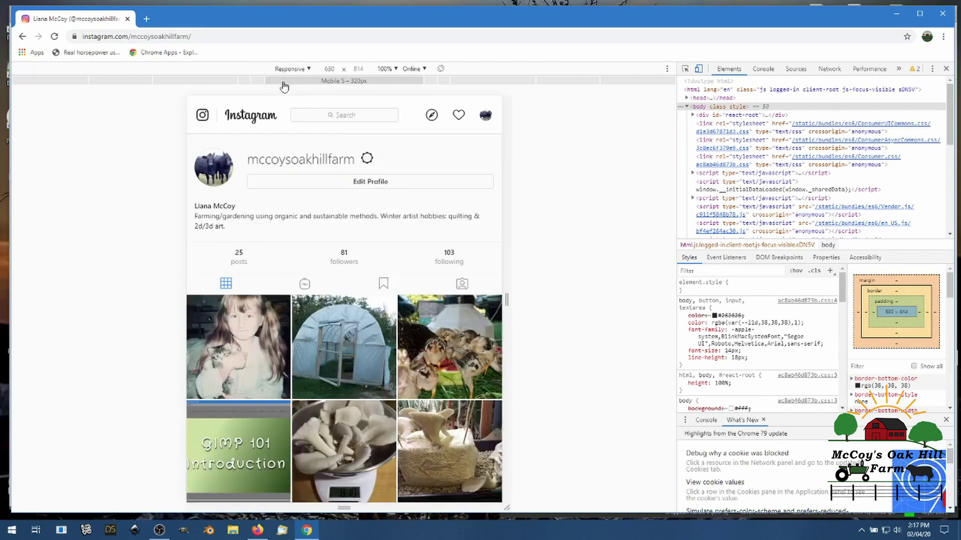
Reload Instagram in the mobile layout and start a new post with the picker showing All Files.
{"action": "left_click", "coordinate": [54, 37]}
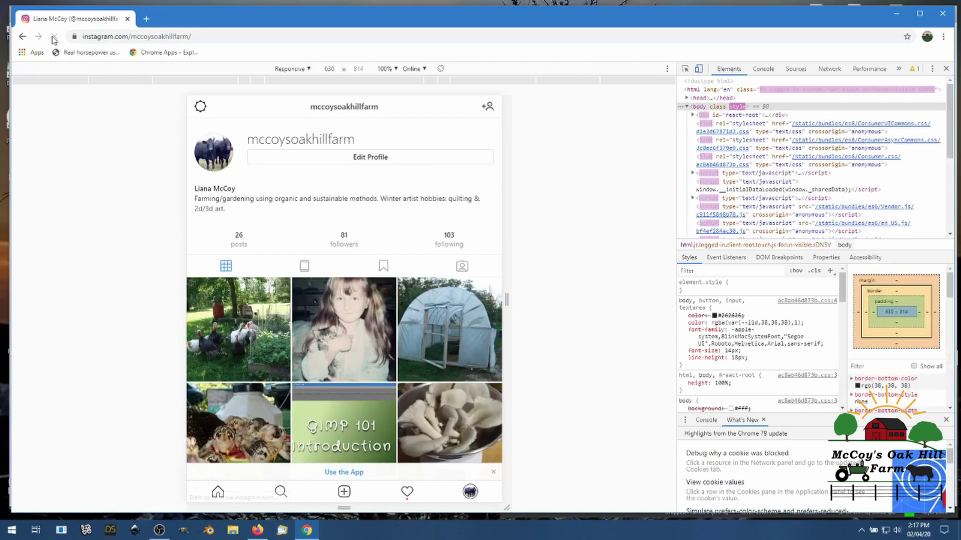
{"action": "left_click", "coordinate": [345, 493]}
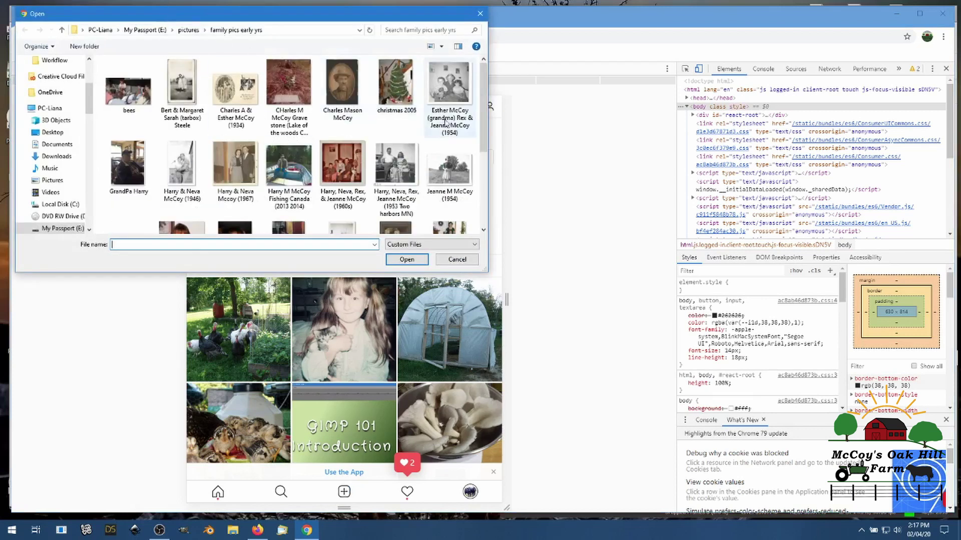
{"action": "left_click_drag", "start_coordinate": [484, 100], "coordinate": [499, 44]}
{"action": "left_click", "coordinate": [468, 244]}
{"action": "left_click", "coordinate": [436, 267]}
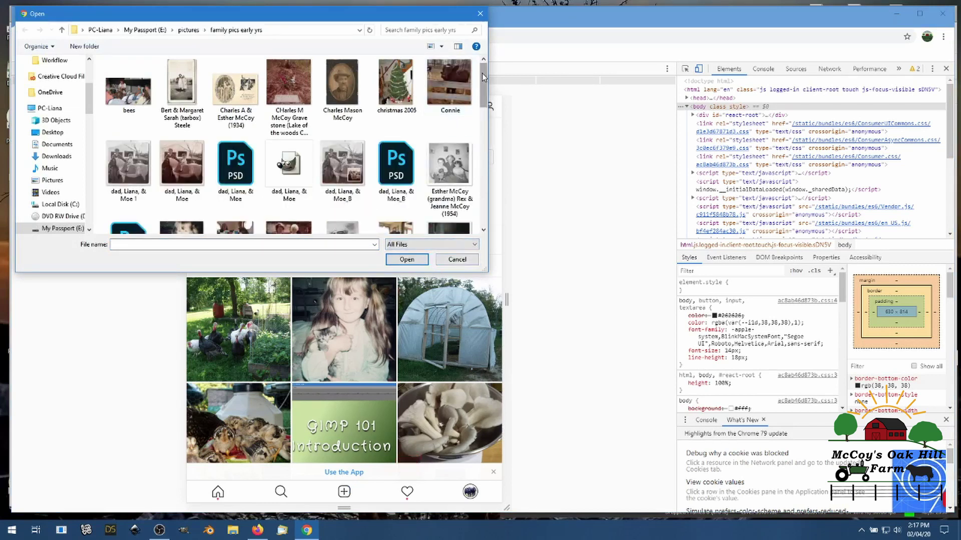
Open the portrait photo from the family pics early yrs folder.
{"action": "left_click_drag", "start_coordinate": [483, 76], "coordinate": [476, 140]}
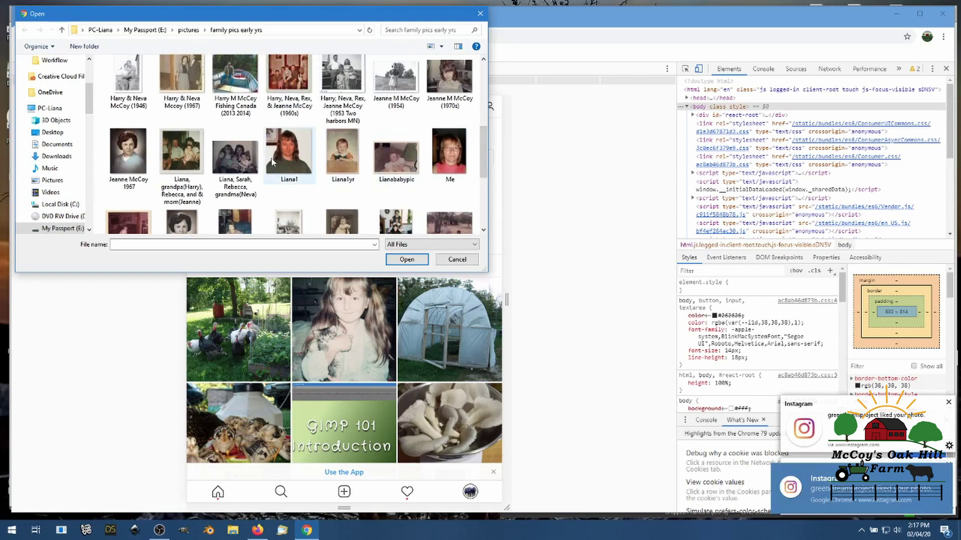
{"action": "left_click", "coordinate": [344, 160]}
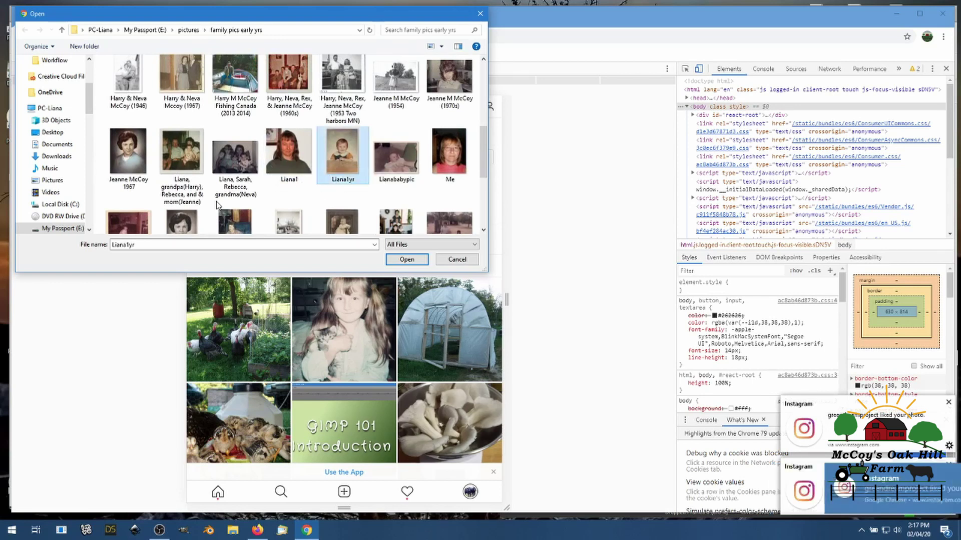
{"action": "left_click", "coordinate": [291, 161]}
{"action": "left_click", "coordinate": [403, 260]}
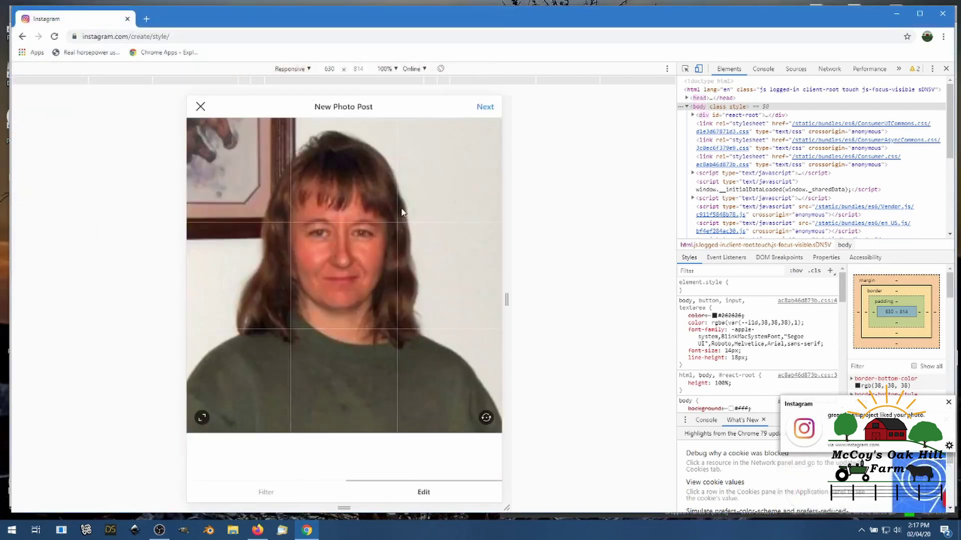
Caption the portrait post about making an Instagram video from a PC, ending 'Me in my late 30s maybe? lol', and share it.
{"action": "left_click", "coordinate": [485, 107]}
{"action": "type", "text": "Don't min"}
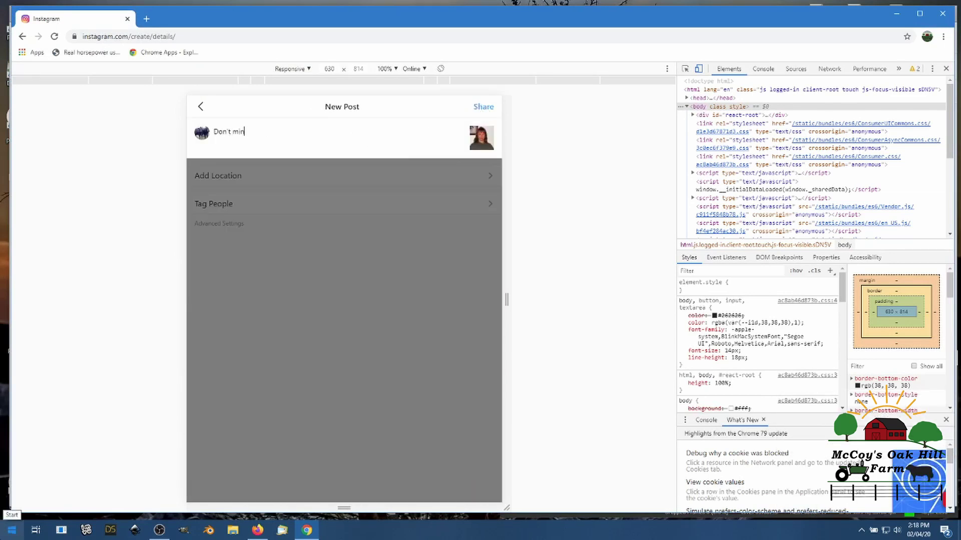
{"action": "type", "text": "d me I am doing a video for posting on Insta"}
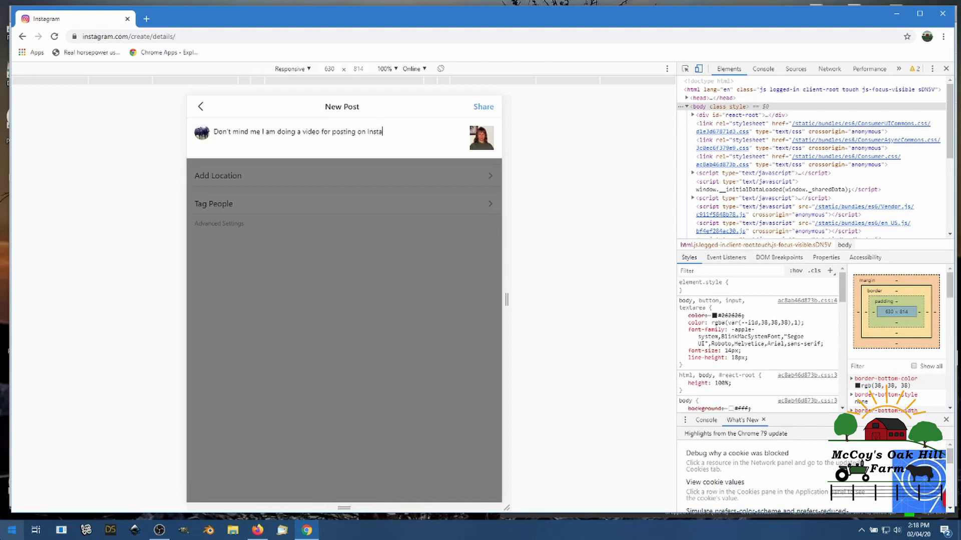
{"action": "type", "text": "gram"}
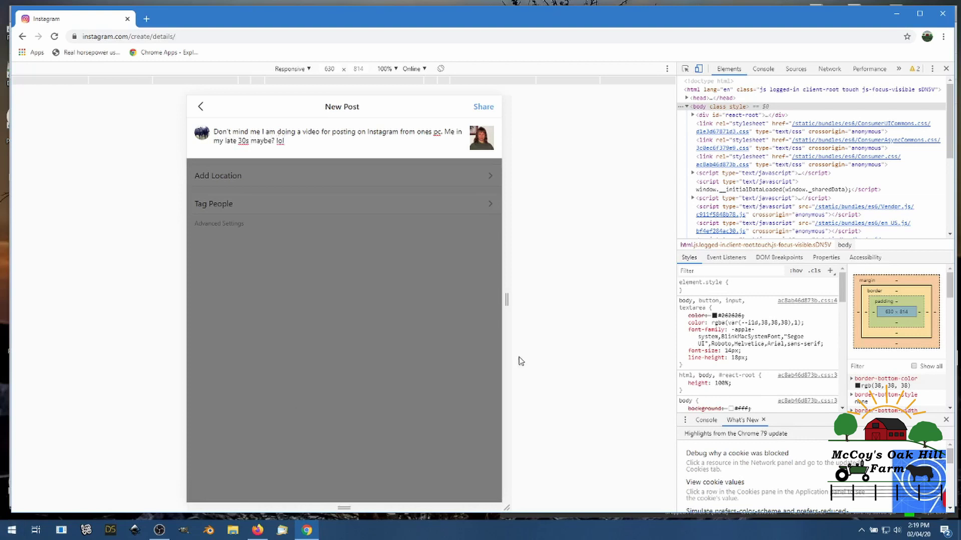
{"action": "left_click", "coordinate": [484, 106]}
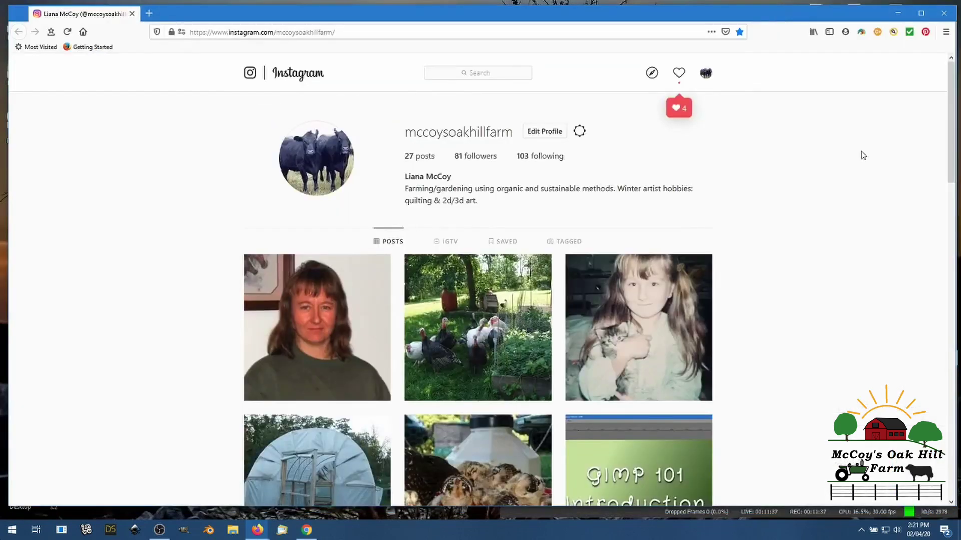
Start a Firefox screenshot of the Instagram profile, marking a region and then clearing it.
{"action": "right_click", "coordinate": [862, 155]}
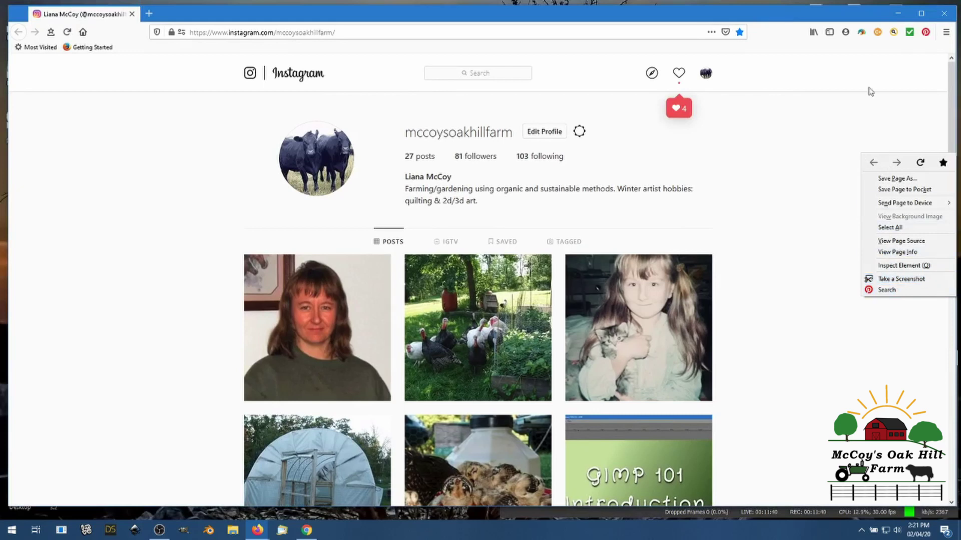
{"action": "right_click", "coordinate": [840, 100]}
{"action": "right_click", "coordinate": [786, 205]}
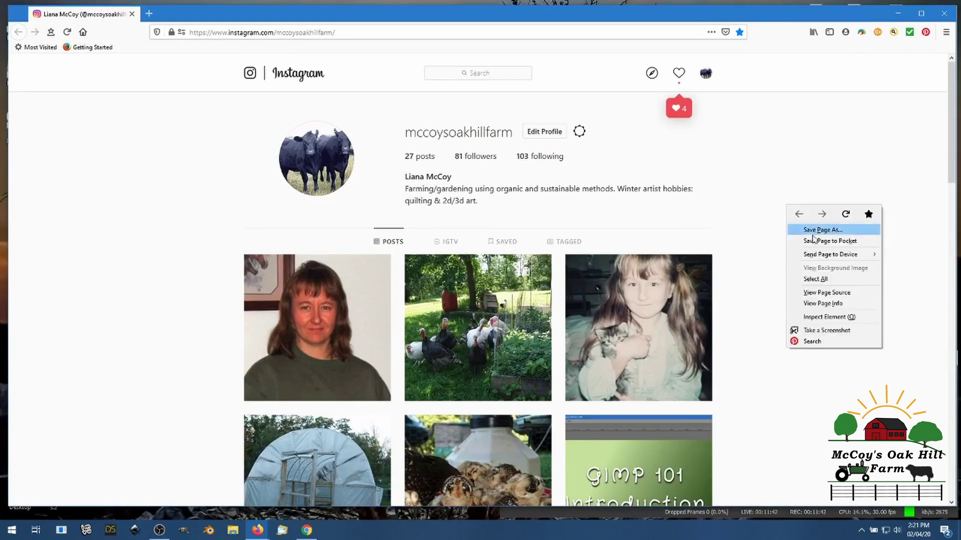
{"action": "left_click", "coordinate": [826, 330]}
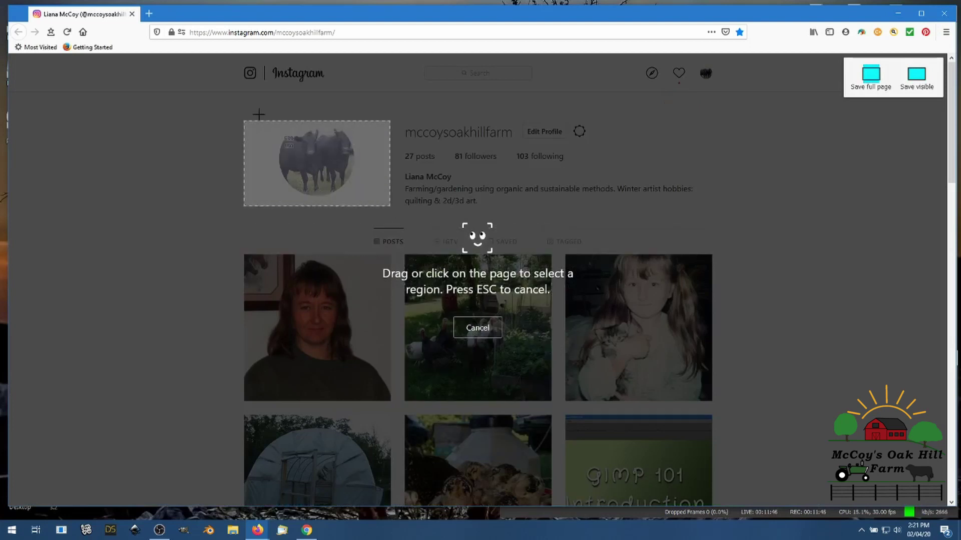
{"action": "left_click_drag", "start_coordinate": [237, 105], "coordinate": [756, 482]}
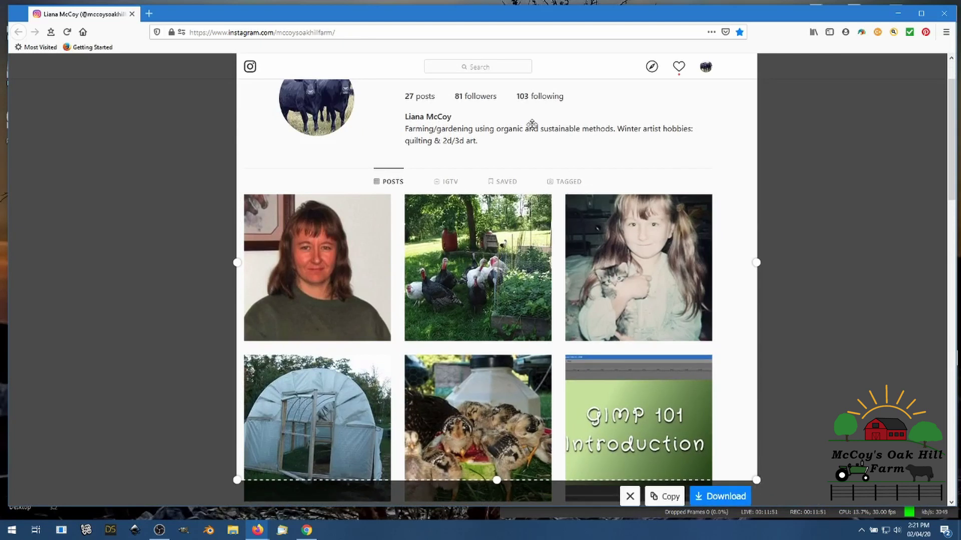
{"action": "right_click", "coordinate": [487, 146]}
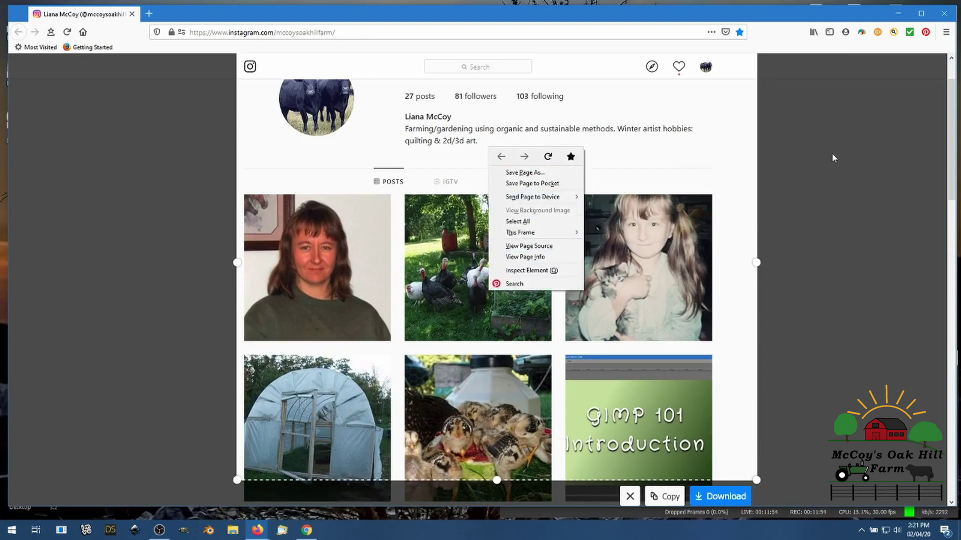
{"action": "left_click", "coordinate": [852, 153]}
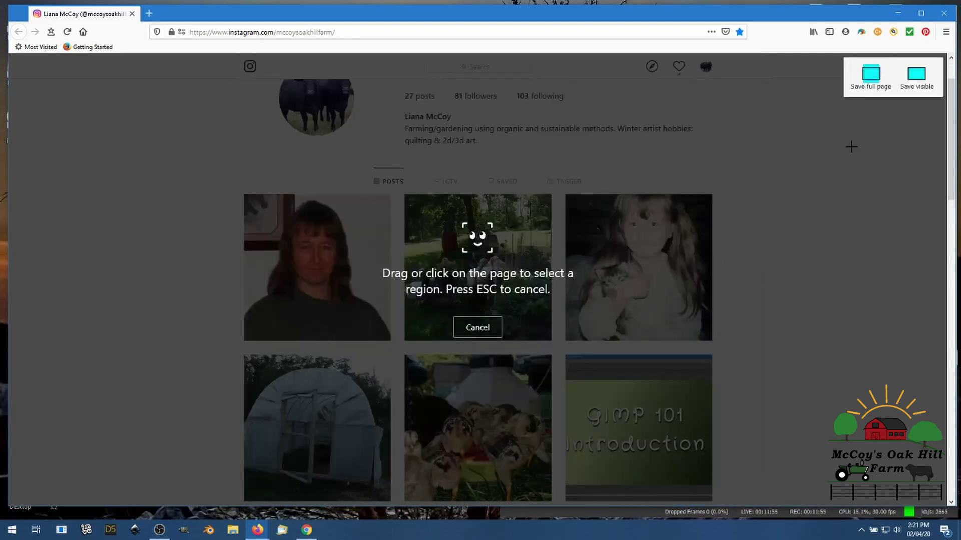
Save the visible page as a PNG screenshot and confirm it in the Downloads list.
{"action": "left_click", "coordinate": [918, 78]}
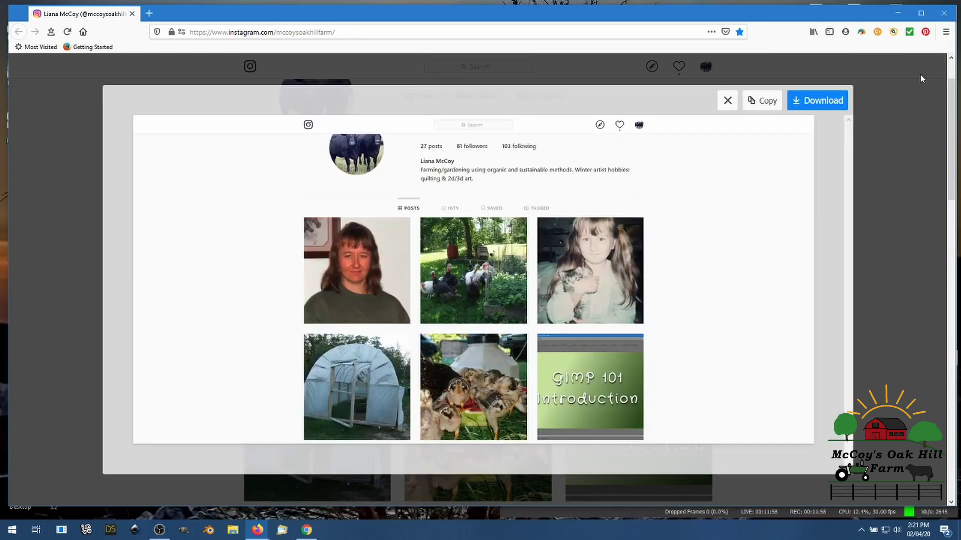
{"action": "left_click", "coordinate": [811, 102]}
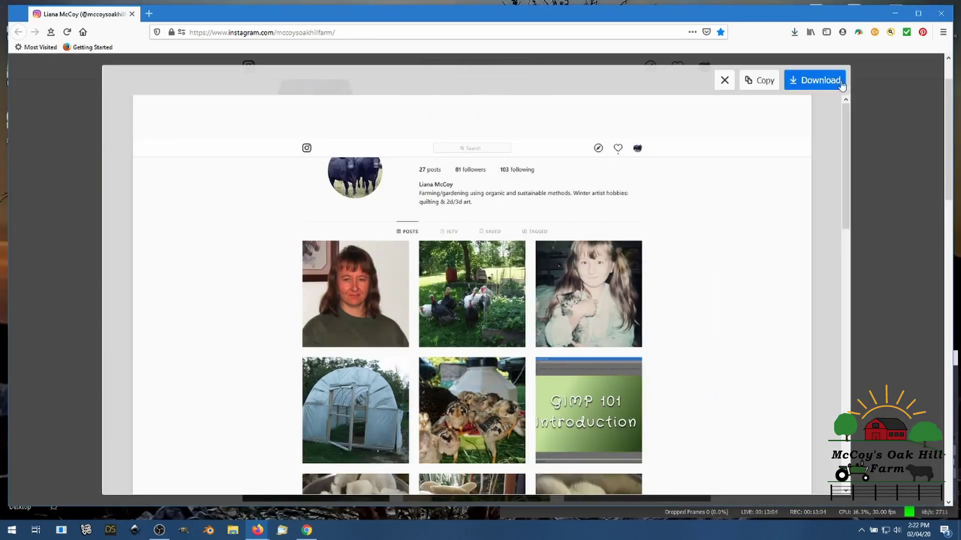
{"action": "left_click", "coordinate": [724, 82]}
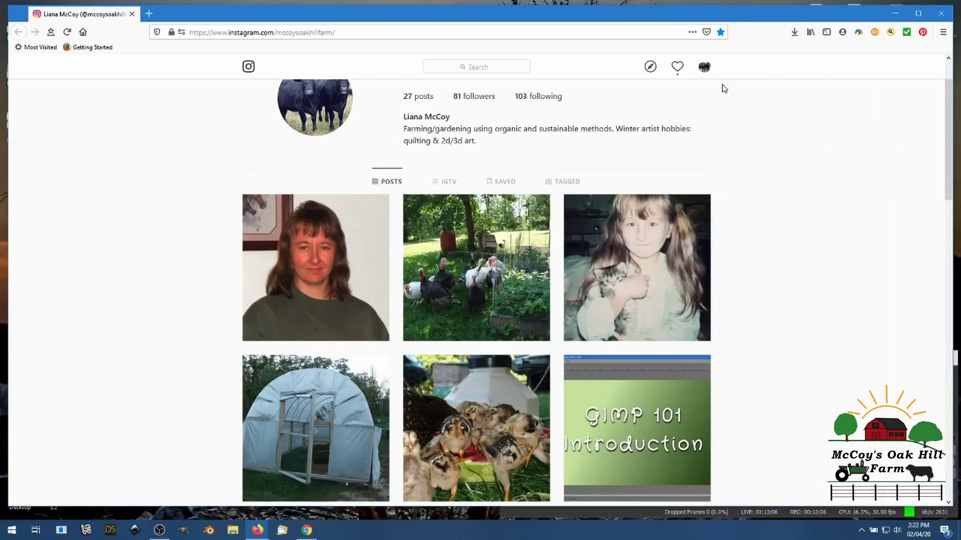
{"action": "left_click", "coordinate": [794, 33]}
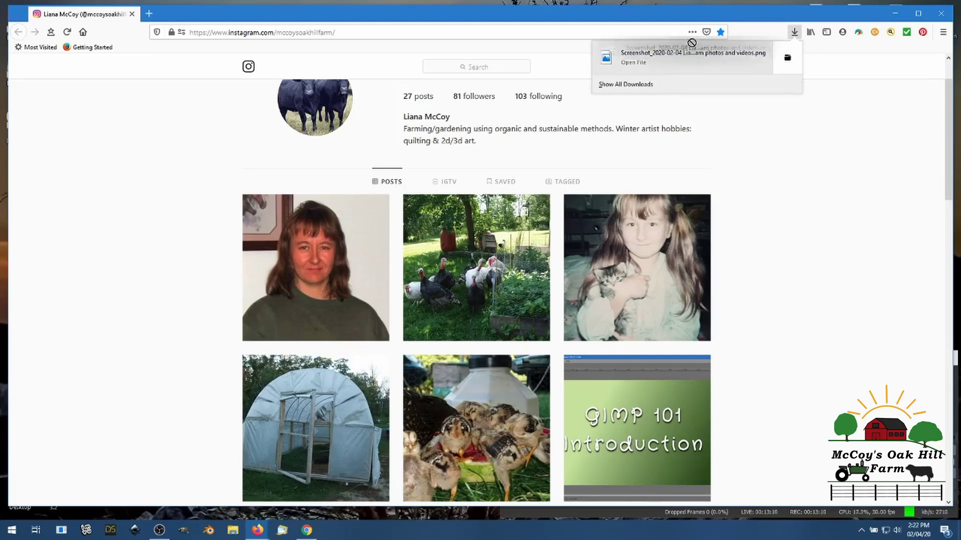
{"action": "left_click_drag", "start_coordinate": [683, 57], "coordinate": [679, 6]}
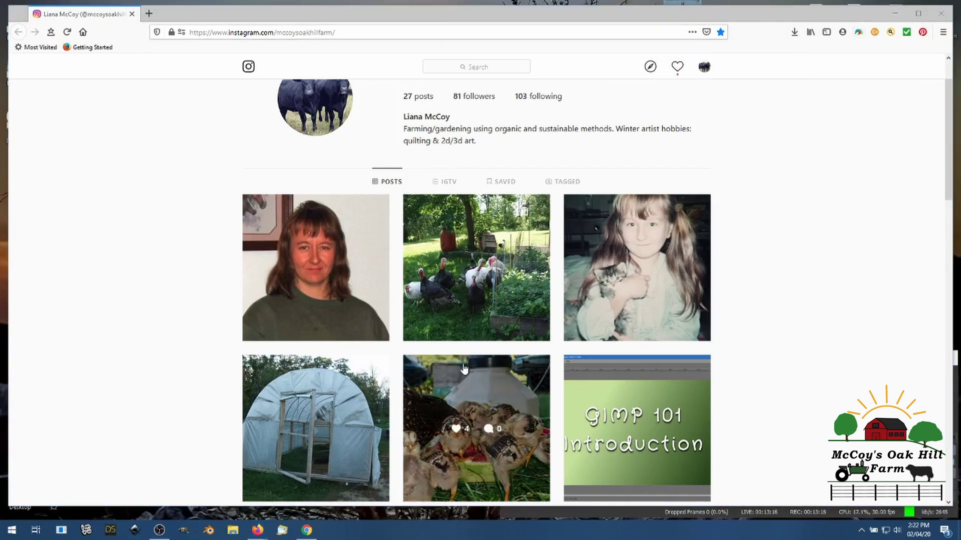
Switch Firefox to a 360 × 740 Responsive Design view, reload, and start a new post.
{"action": "left_click", "coordinate": [943, 33]}
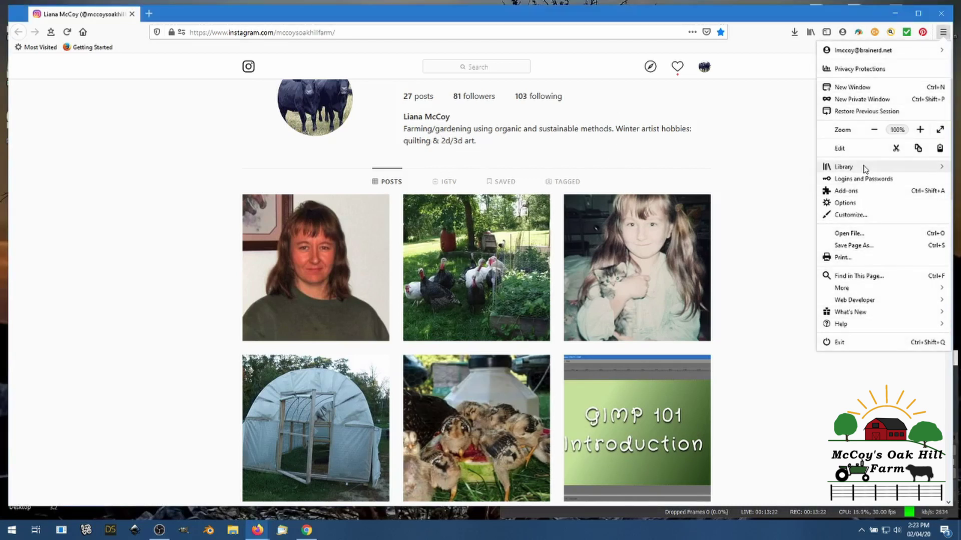
{"action": "left_click", "coordinate": [857, 301]}
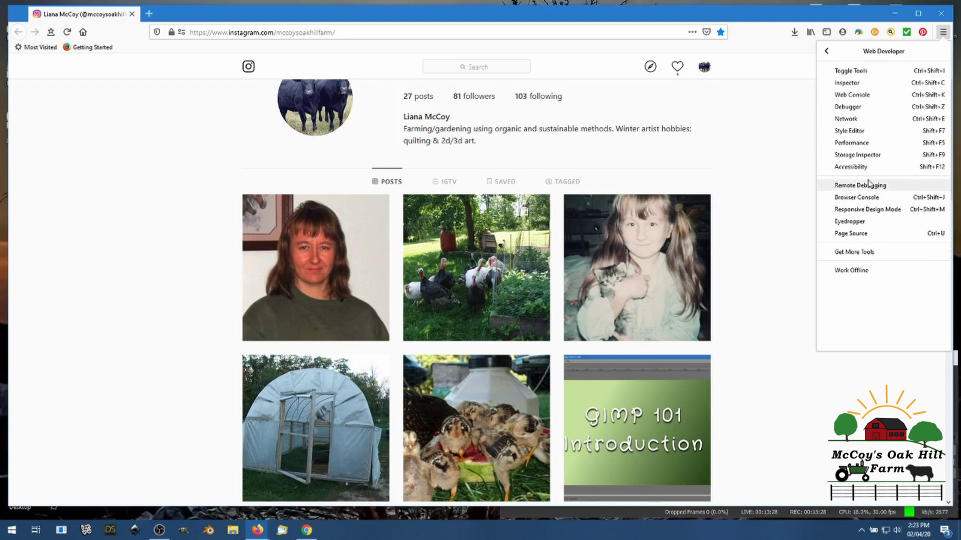
{"action": "left_click", "coordinate": [868, 209]}
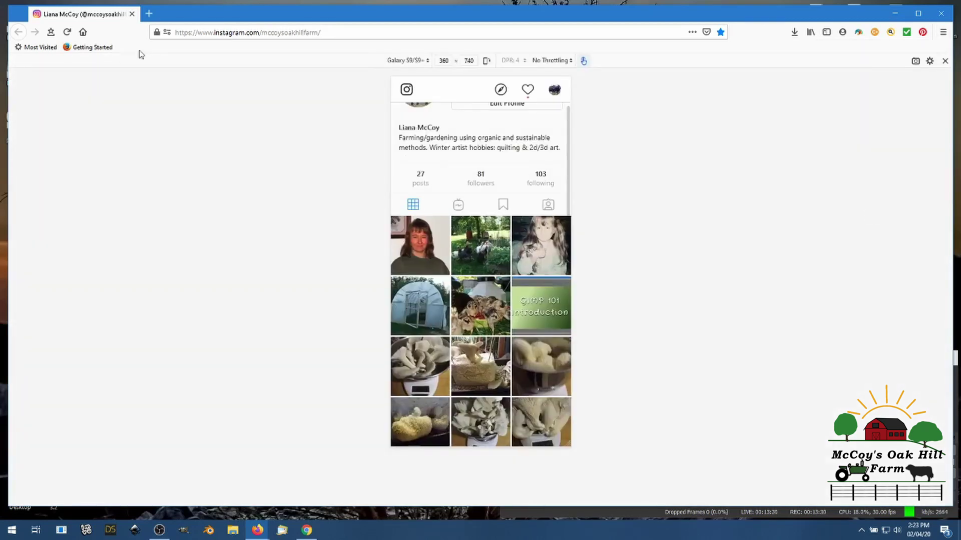
{"action": "left_click", "coordinate": [68, 31]}
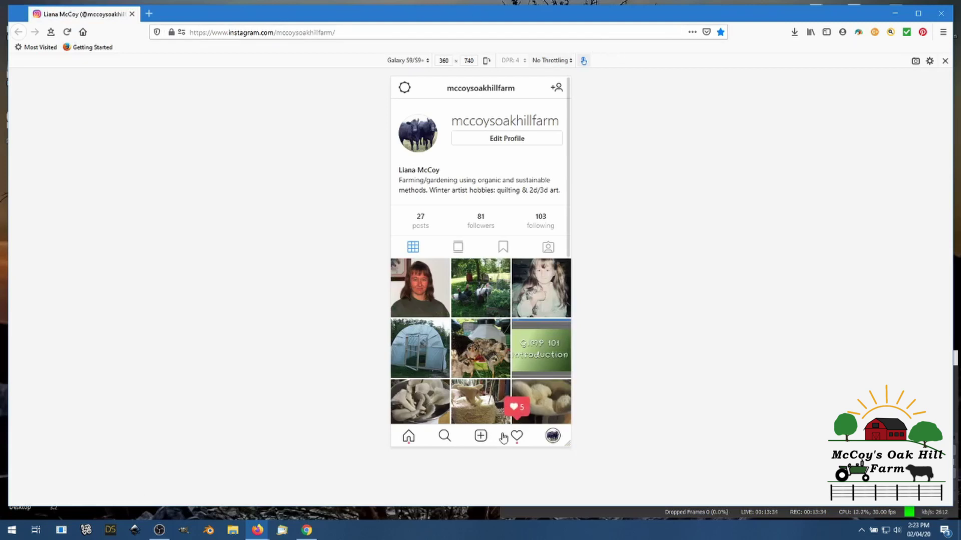
{"action": "left_click", "coordinate": [481, 437]}
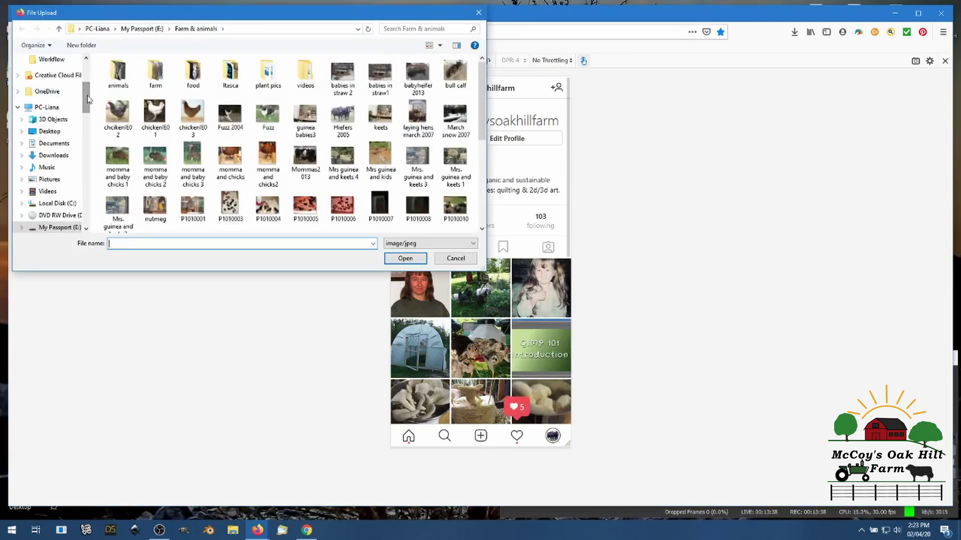
Choose the profile Screenshot file on the Desktop, with the type filter set to All Files.
{"action": "scroll", "coordinate": [88, 99], "scroll_direction": "up", "scroll_amount": 4}
{"action": "left_click", "coordinate": [55, 79]}
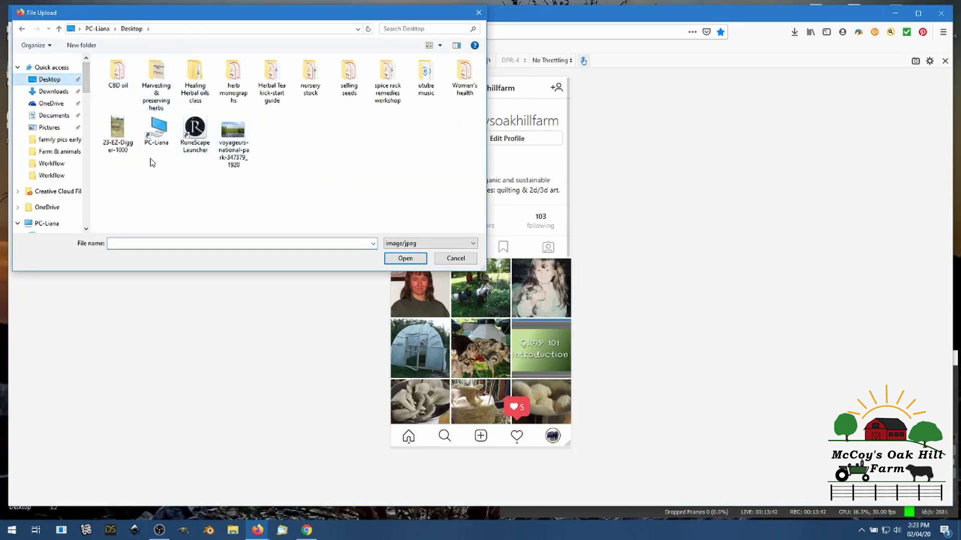
{"action": "left_click", "coordinate": [474, 244]}
{"action": "left_click", "coordinate": [437, 259]}
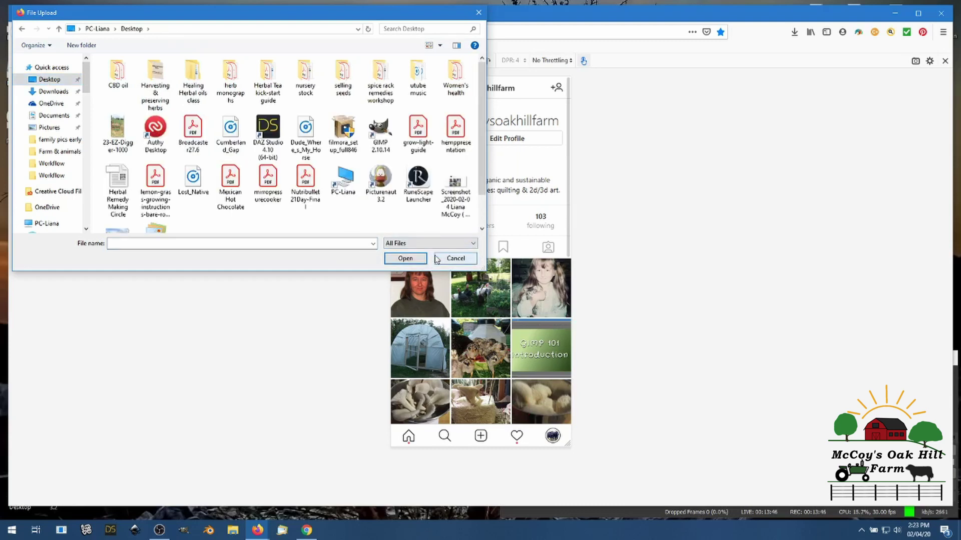
{"action": "left_click_drag", "start_coordinate": [483, 149], "coordinate": [486, 177]}
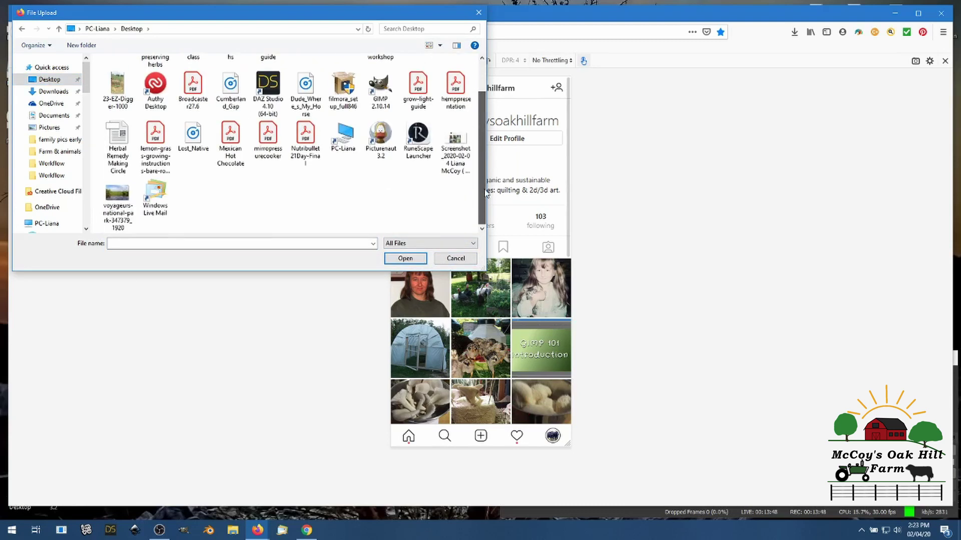
{"action": "left_click", "coordinate": [467, 149]}
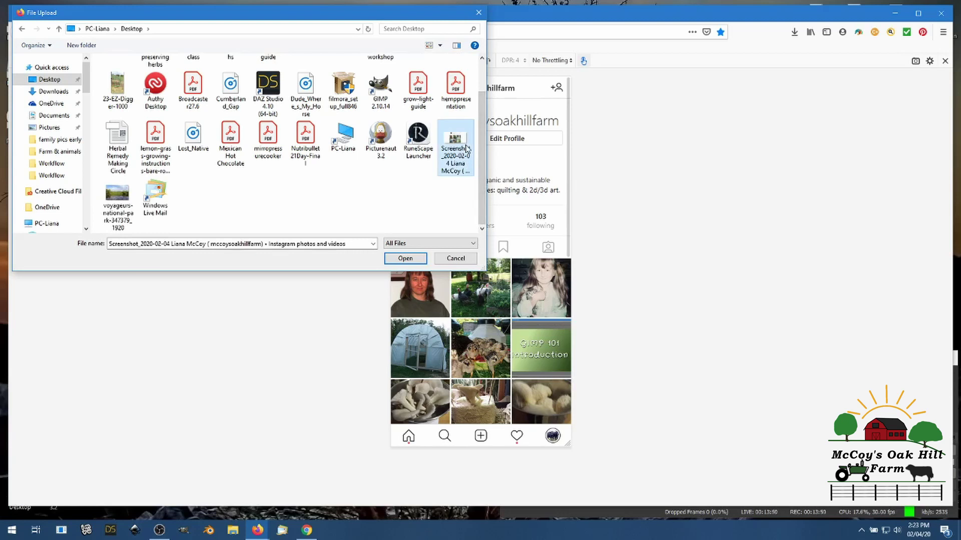
{"action": "left_click", "coordinate": [373, 244]}
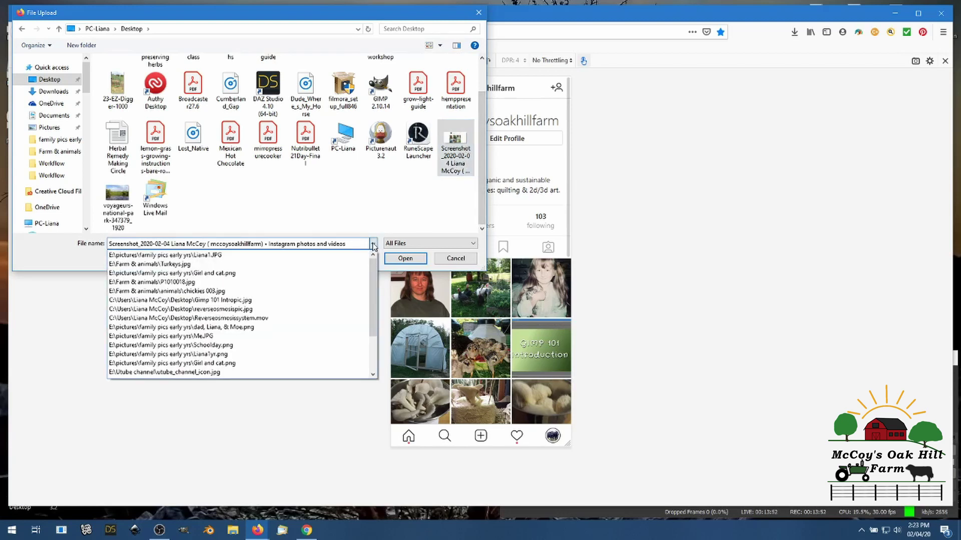
{"action": "left_click", "coordinate": [372, 245]}
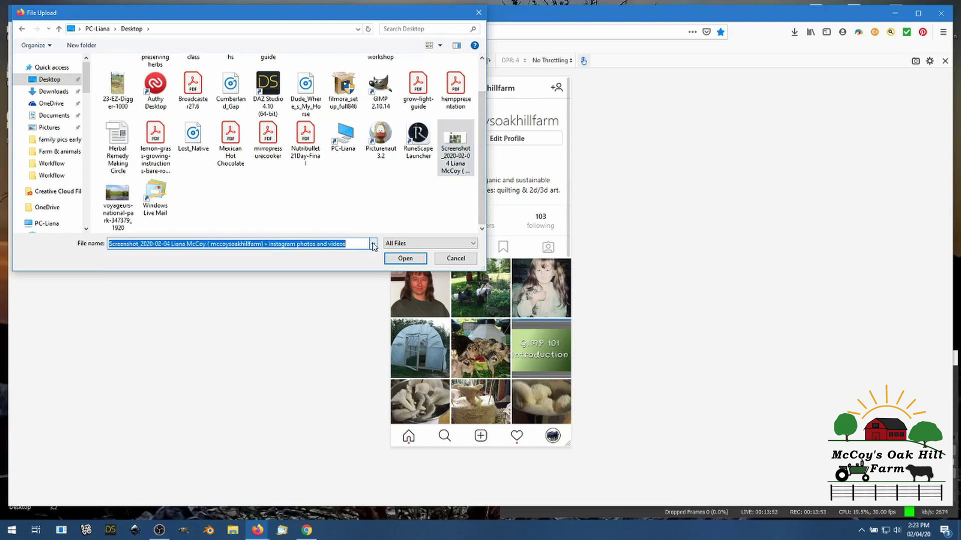
Load the screenshot into the post and type a caption draft about taking screenshots with Firefox.
{"action": "left_click", "coordinate": [406, 258]}
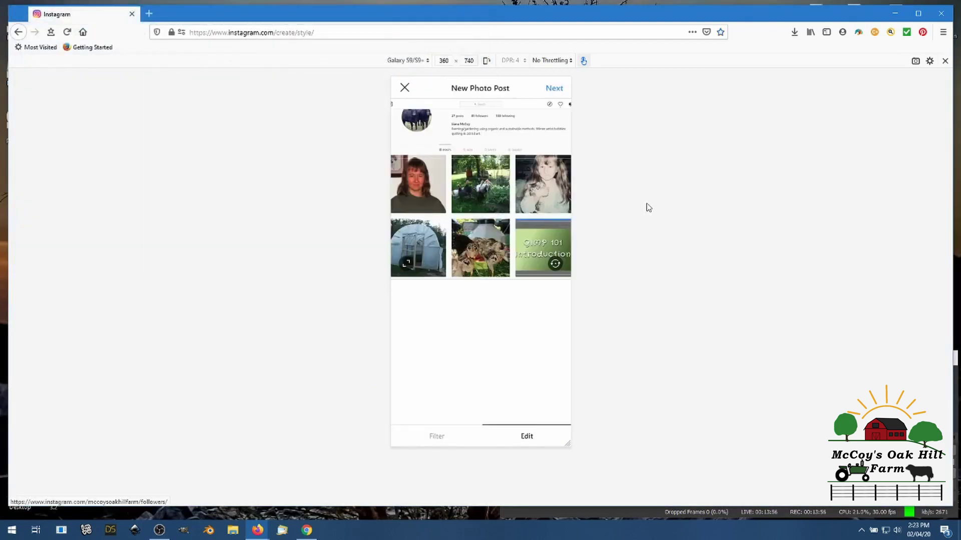
{"action": "left_click", "coordinate": [553, 90]}
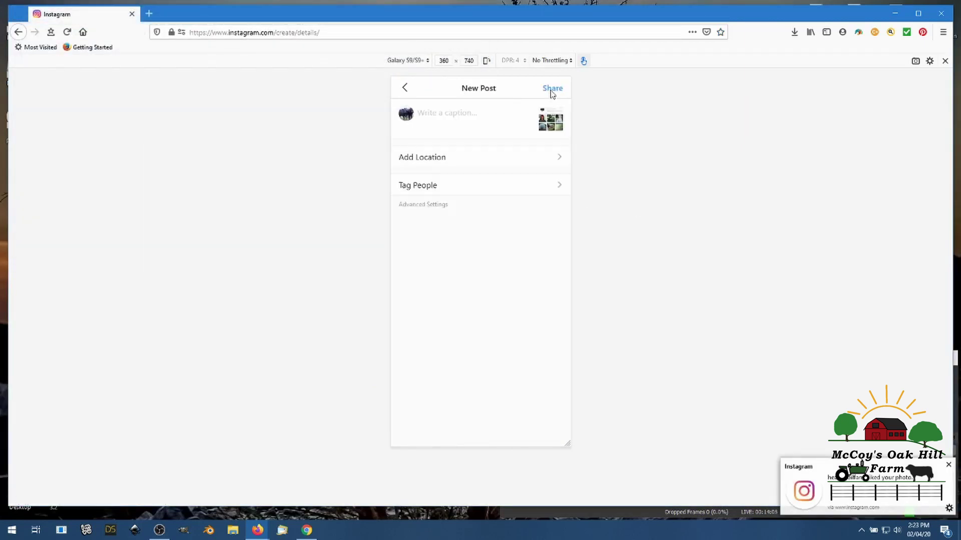
{"action": "left_click", "coordinate": [439, 117]}
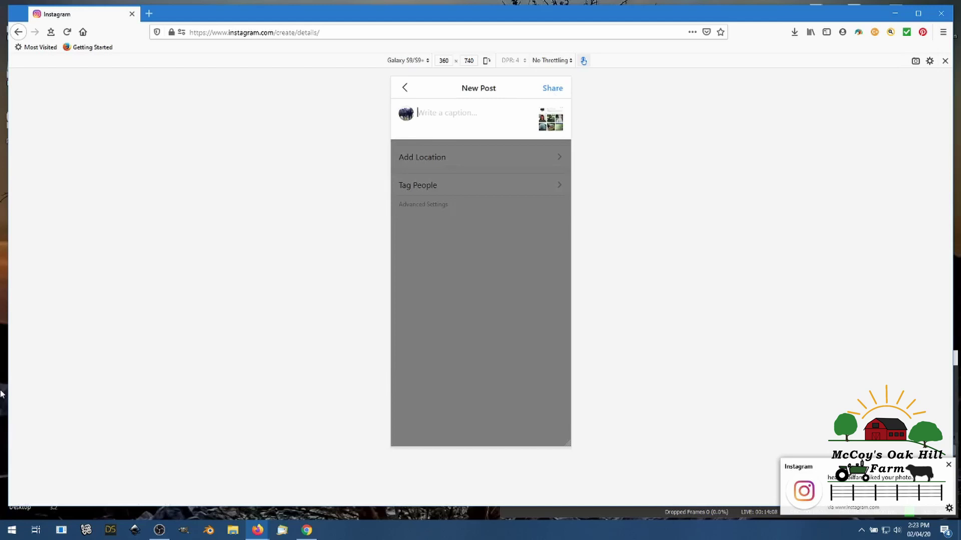
{"action": "type", "text": "Sc"}
{"action": "type", "text": "shot "}
{"action": "type", "text": "for "}
{"action": "type", "text": "vi"}
{"action": "key", "text": "BackSpace"}
{"action": "key", "text": "BackSpace"}
{"action": "type", "text": "my post to"}
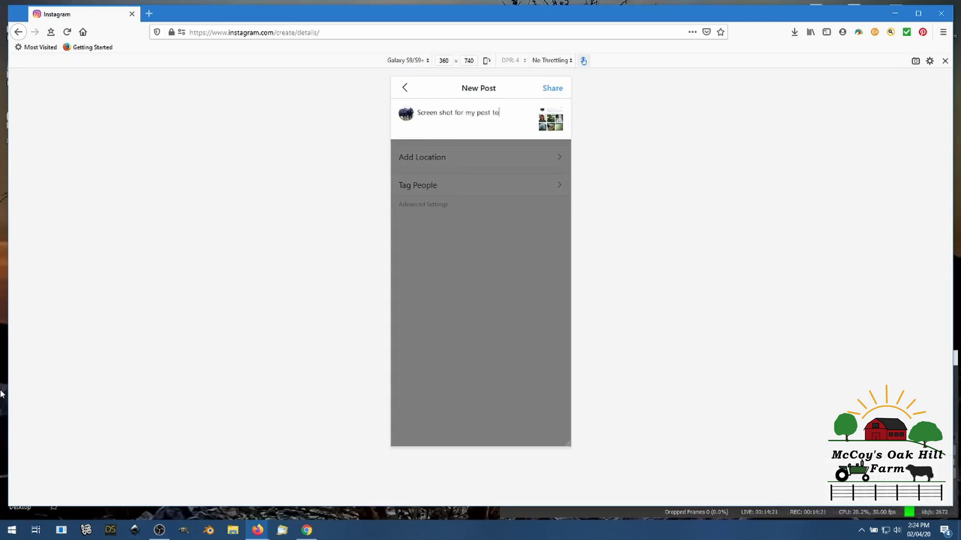
{"action": "type", "text": " instagram and taking screen "}
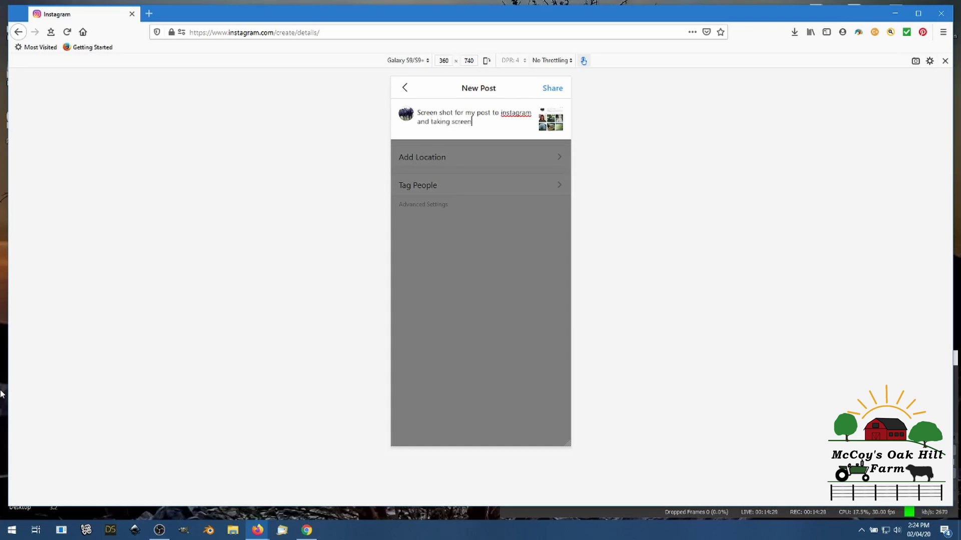
{"action": "type", "text": "shots with Firfox"}
Correct the caption to end 'with Mozilla Firefox' and capitalise Instagram.
{"action": "key", "text": "BackSpace"}
{"action": "key", "text": "BackSpace"}
{"action": "key", "text": "BackSpace"}
{"action": "key", "text": "BackSpace"}
{"action": "key", "text": "BackSpace"}
{"action": "key", "text": "BackSpace"}
{"action": "key", "text": "BackSpace"}
{"action": "key", "text": "BackSpace"}
{"action": "type", "text": "Mczilla Firefox."}
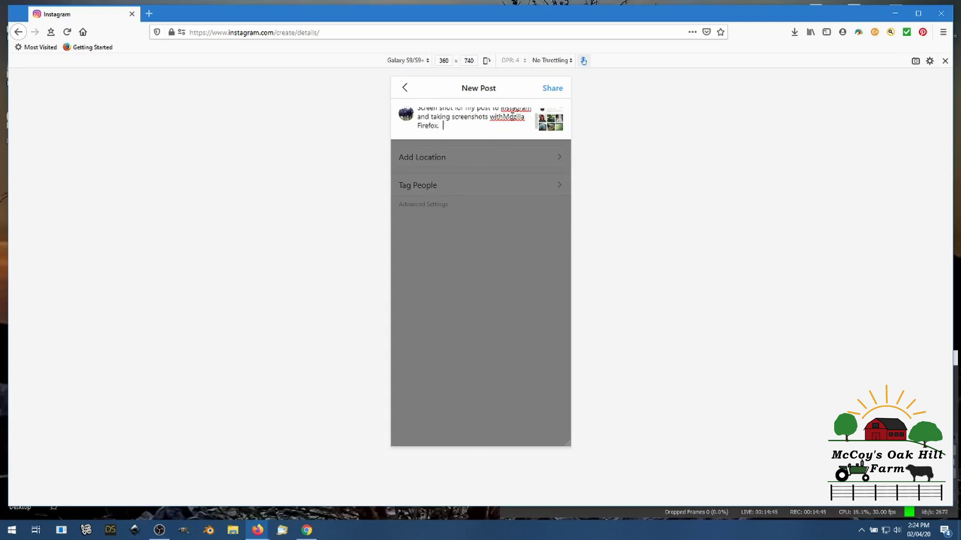
{"action": "left_click", "coordinate": [504, 118]}
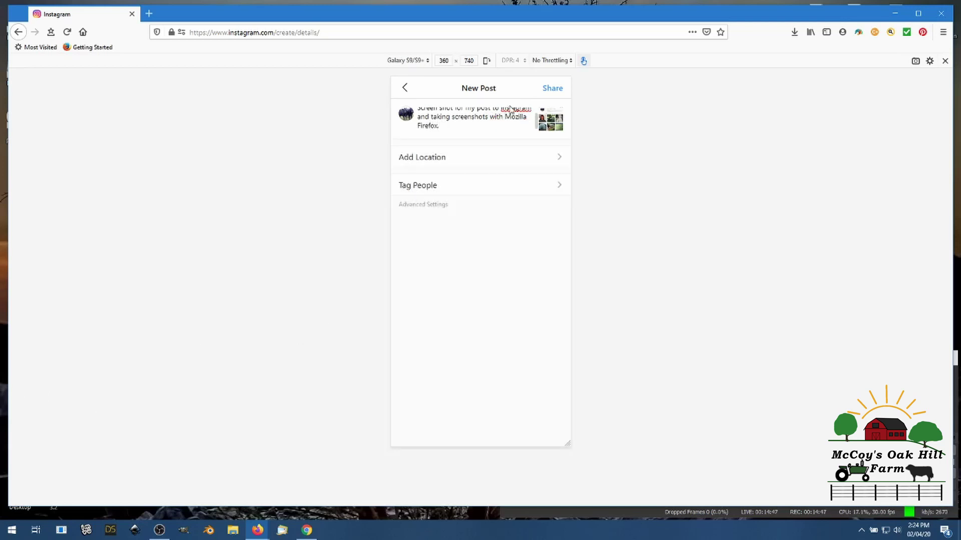
{"action": "right_click", "coordinate": [509, 109]}
{"action": "left_click", "coordinate": [507, 108]}
{"action": "left_click", "coordinate": [507, 108]}
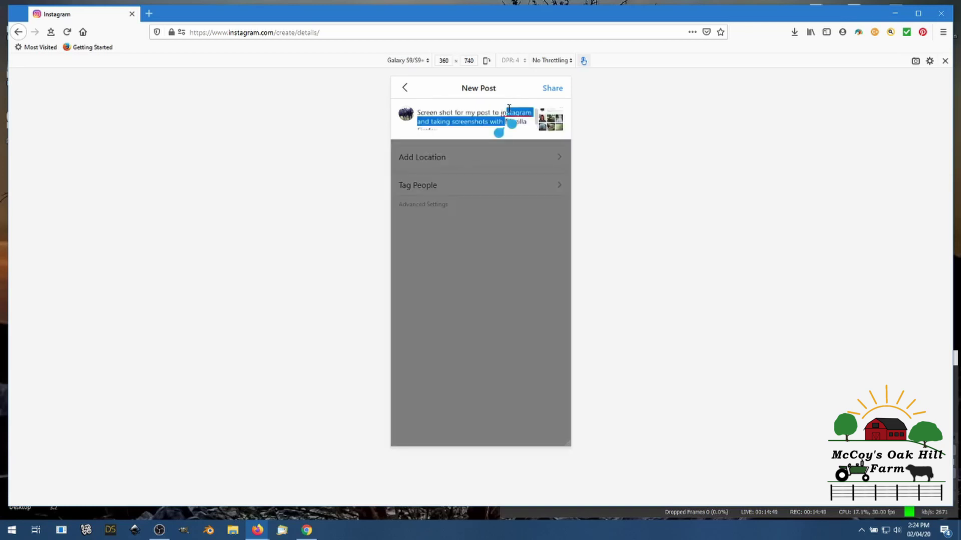
{"action": "left_click", "coordinate": [507, 111]}
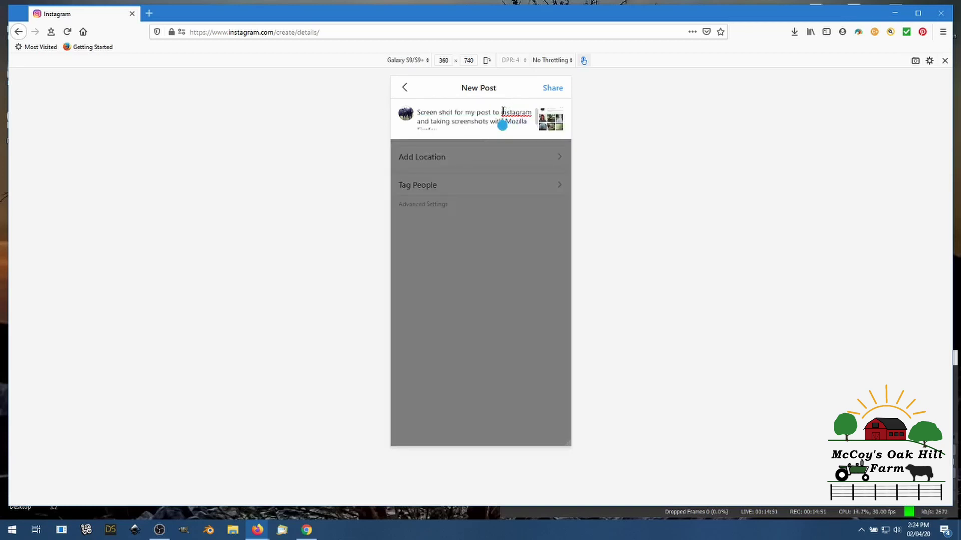
{"action": "left_click", "coordinate": [503, 111]}
Share the screenshot post and wait for it to appear at the top of the feed.
{"action": "left_click", "coordinate": [555, 91]}
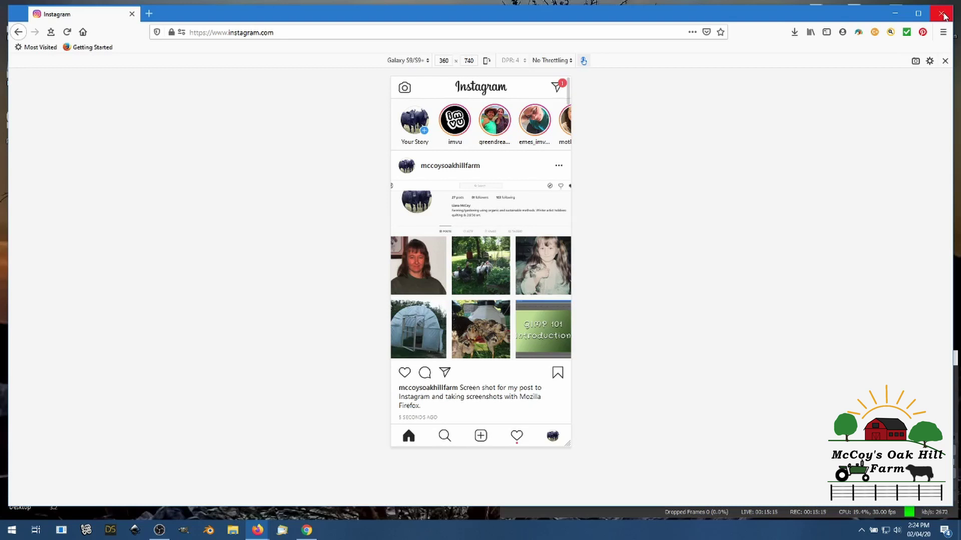
{"action": "right_click", "coordinate": [665, 257]}
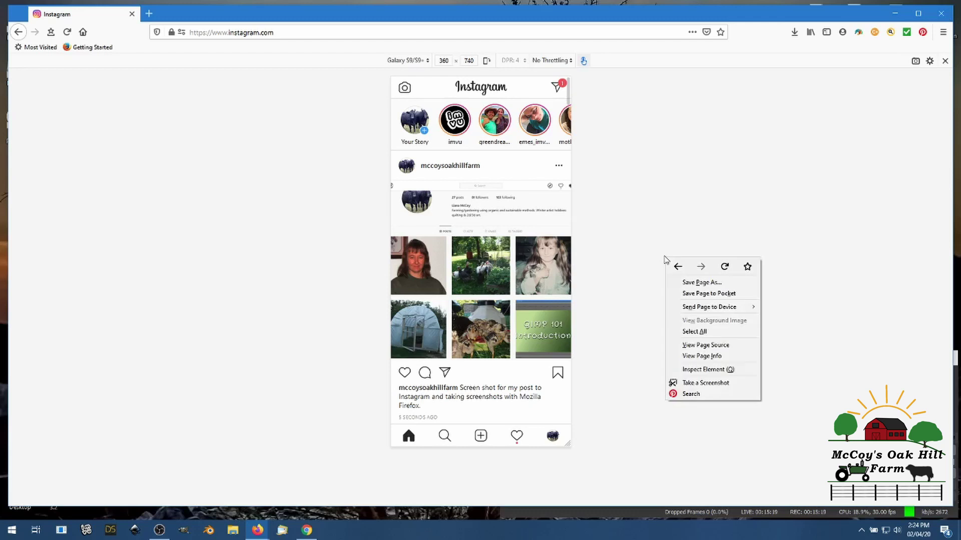
{"action": "left_click", "coordinate": [856, 172]}
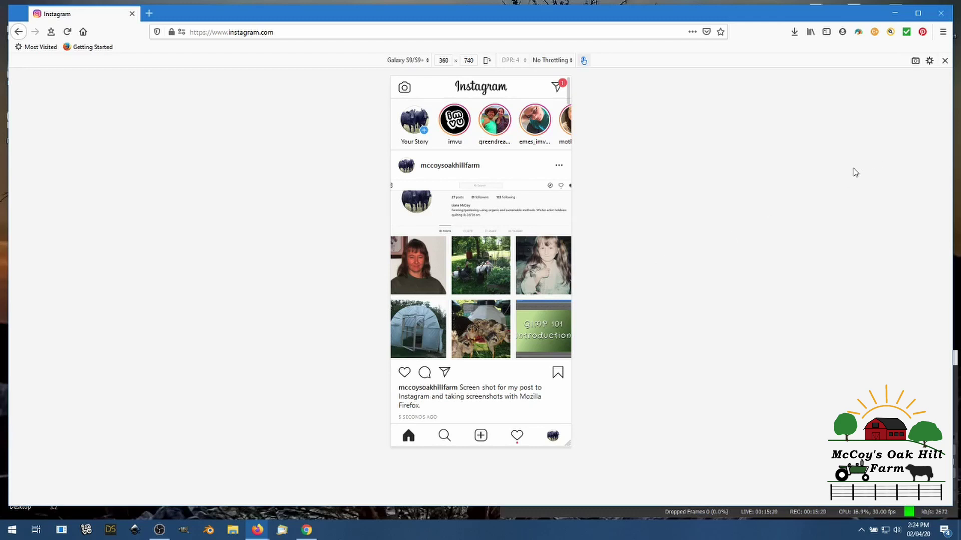
Close the Instagram window and bring the live Twitch channel page to the front.
{"action": "left_click", "coordinate": [943, 14]}
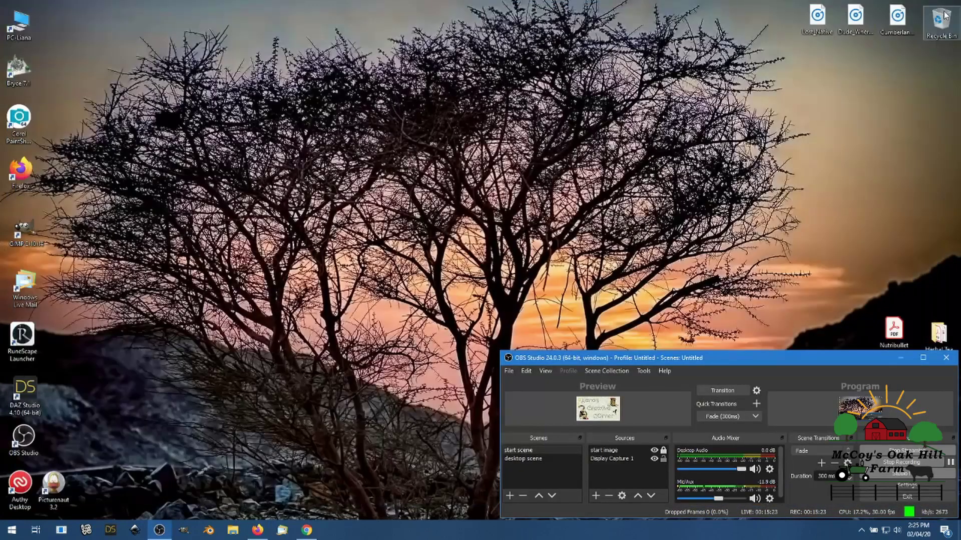
{"action": "left_click", "coordinate": [258, 530]}
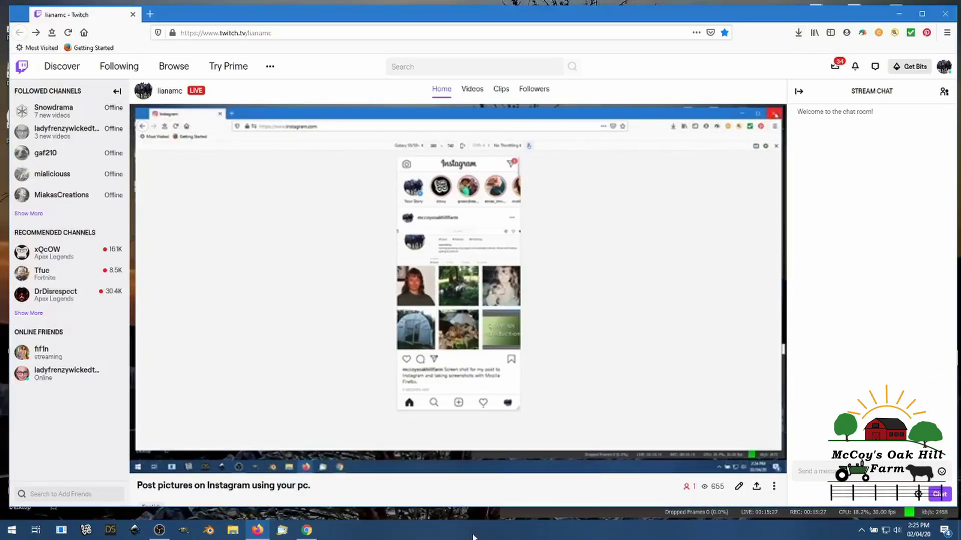
{"action": "mouse_move", "coordinate": [311, 536]}
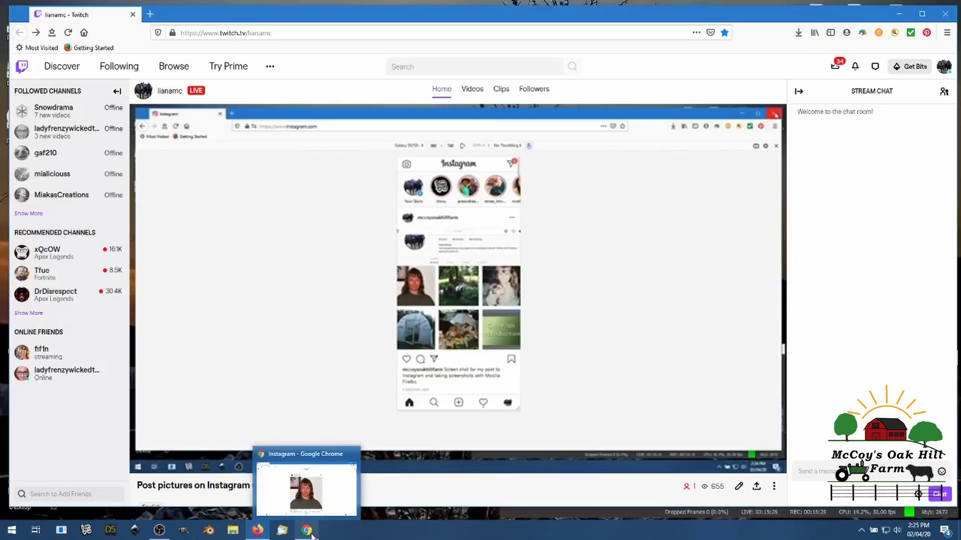